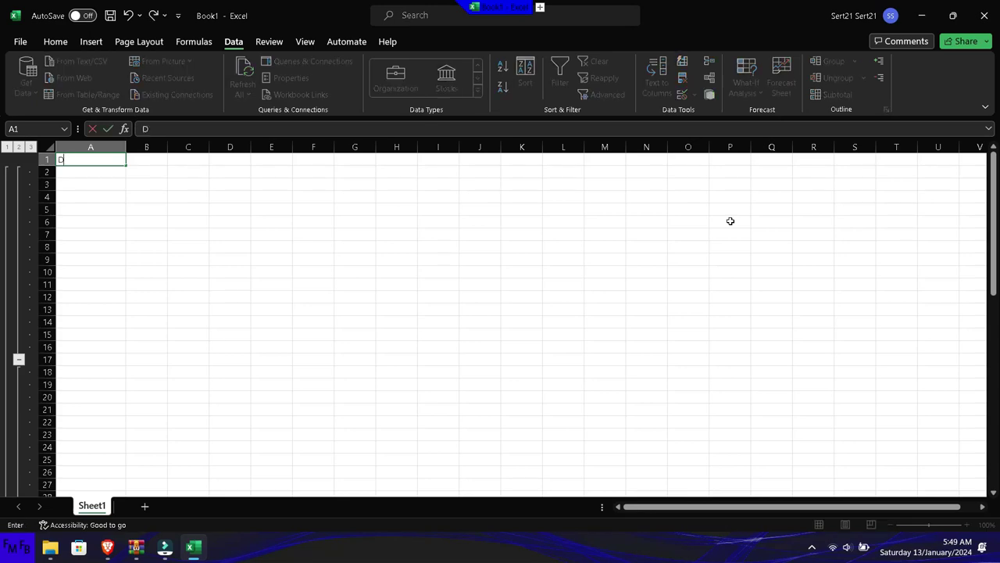
- Confirm the Date heading in A1 and enter dates 13-01-2017, 15-02-2018, 20-03-2020 and 16-04-2019
{"action": "key", "text": "Return"}
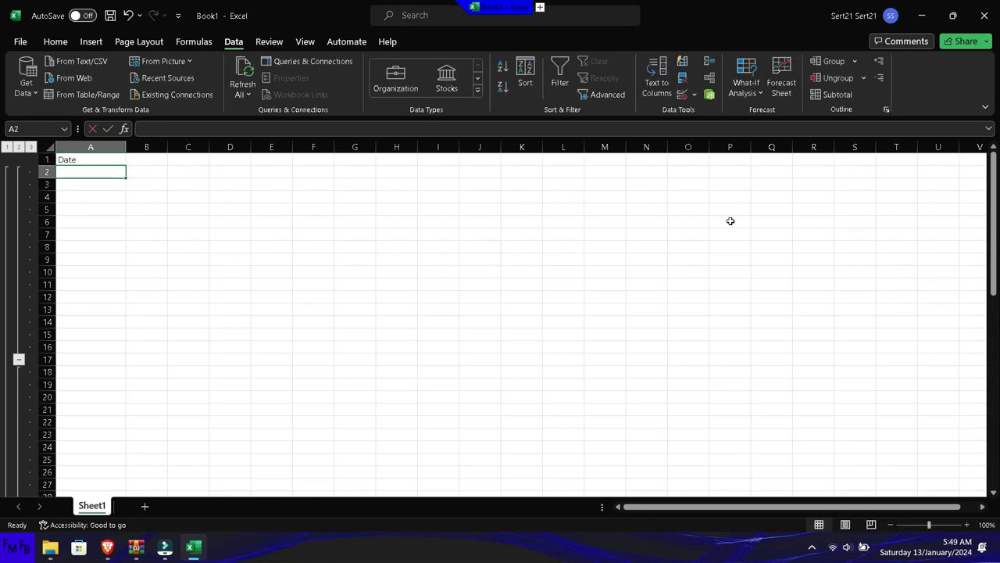
{"action": "type", "text": "13-01-2017"}
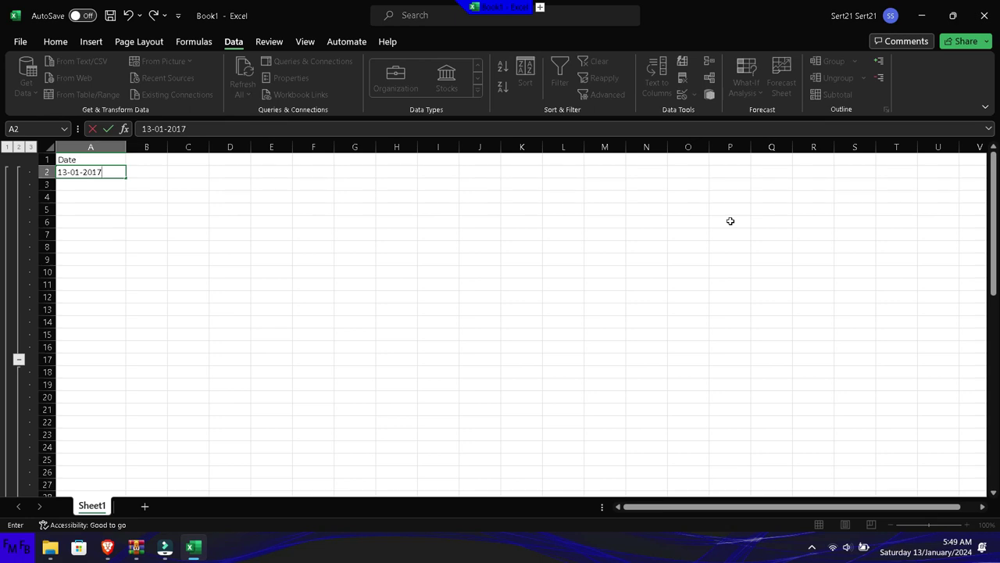
{"action": "key", "text": "Return"}
{"action": "type", "text": "15-"}
{"action": "type", "text": "2-"}
{"action": "type", "text": "018"}
{"action": "key", "text": "Return"}
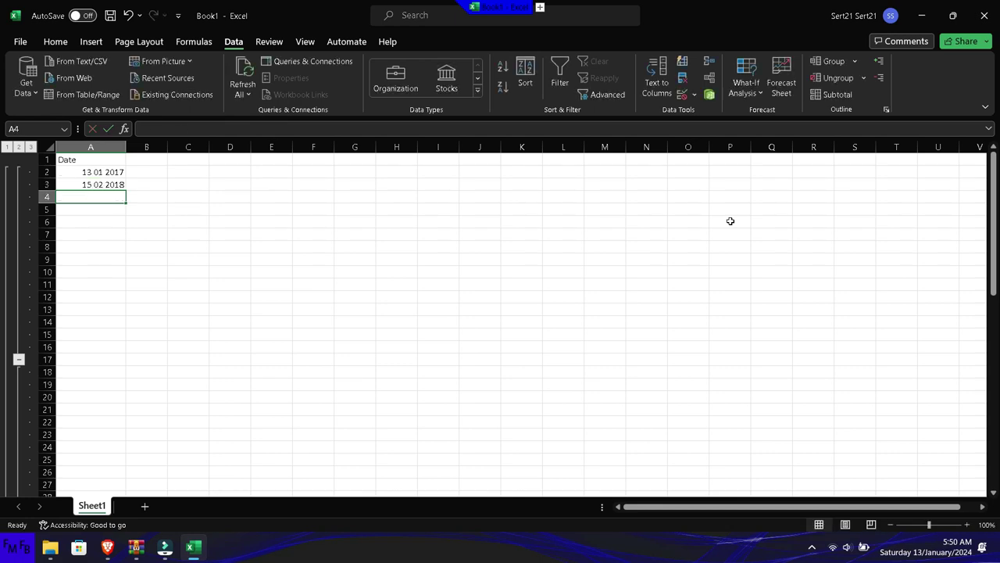
{"action": "type", "text": "20-03-2020"}
{"action": "key", "text": "Return"}
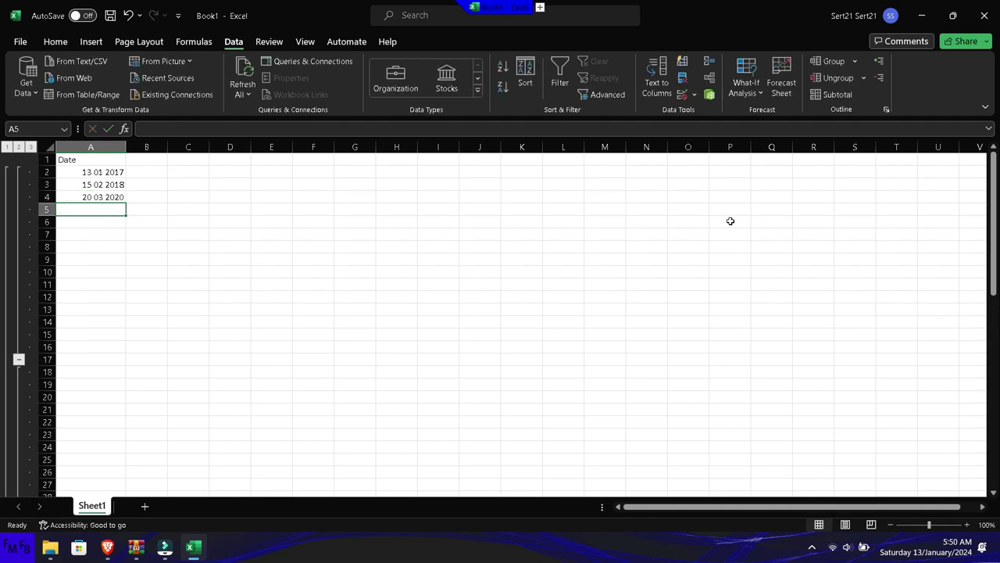
{"action": "type", "text": "16-04-2019"}
{"action": "key", "text": "Return"}
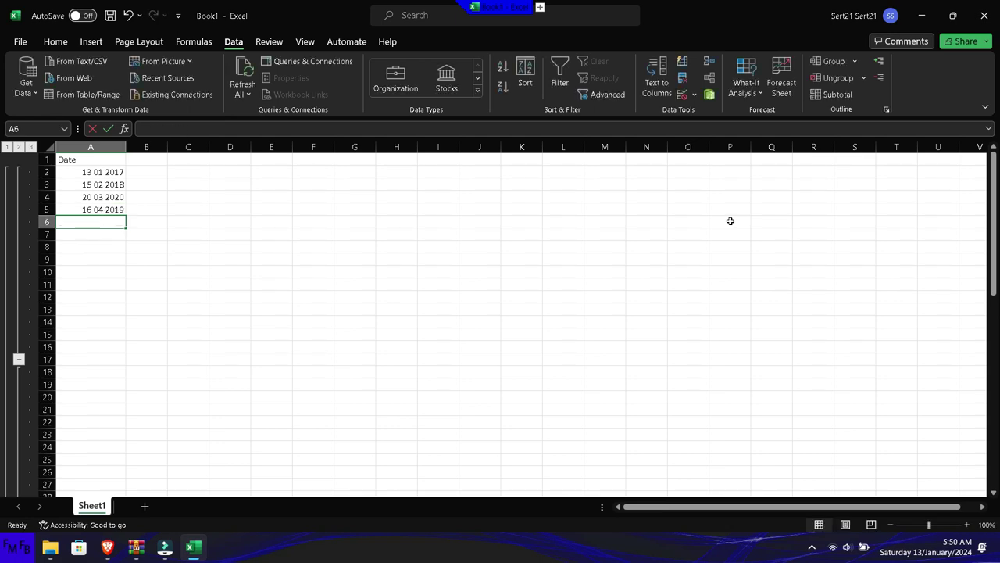
- Enter the remaining dates 18-02-2020, 19-03-2021 and 26-04-2020 to finish the column
{"action": "type", "text": "18-02-2020"}
{"action": "key", "text": "Return"}
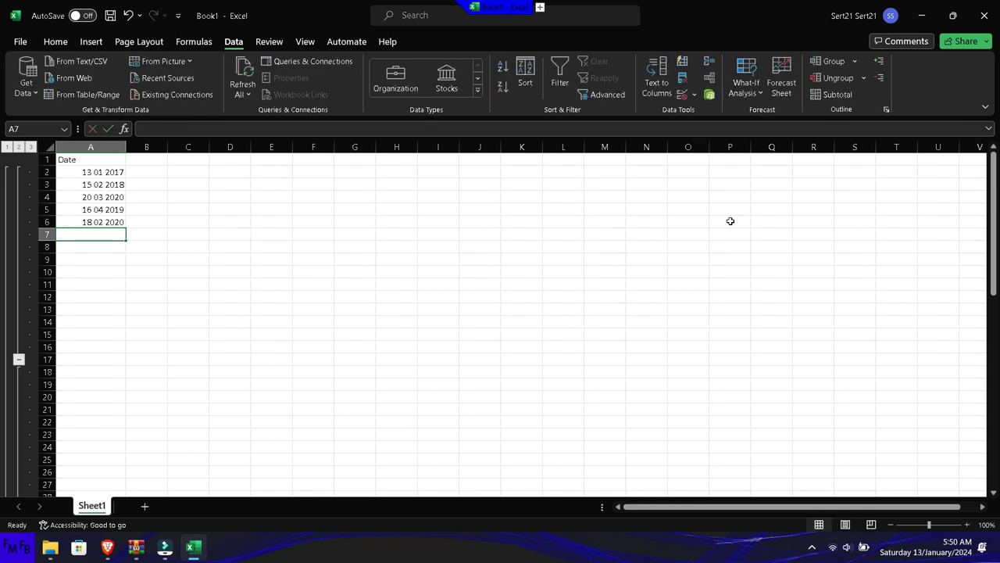
{"action": "type", "text": "19-"}
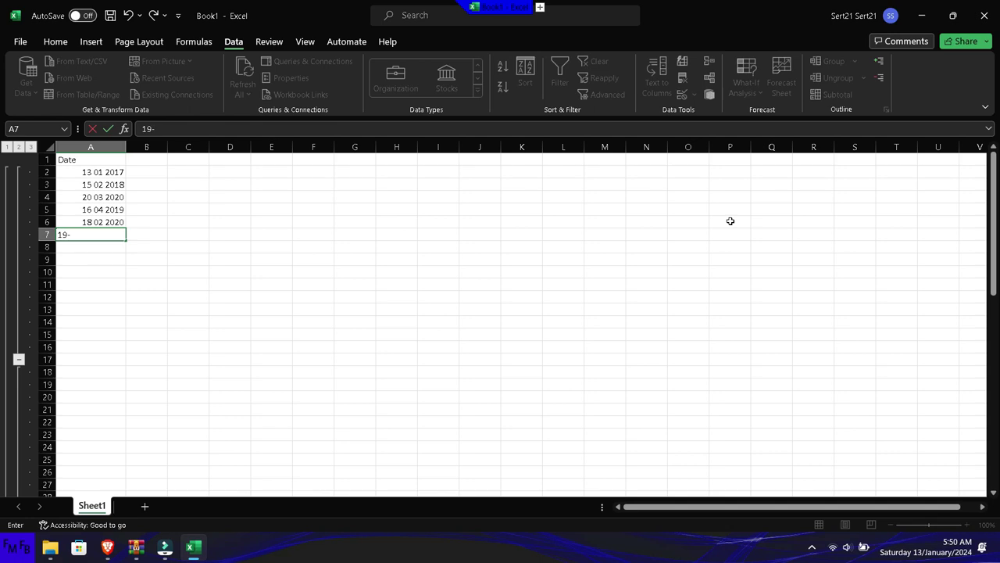
{"action": "type", "text": "03-2021"}
{"action": "key", "text": "Return"}
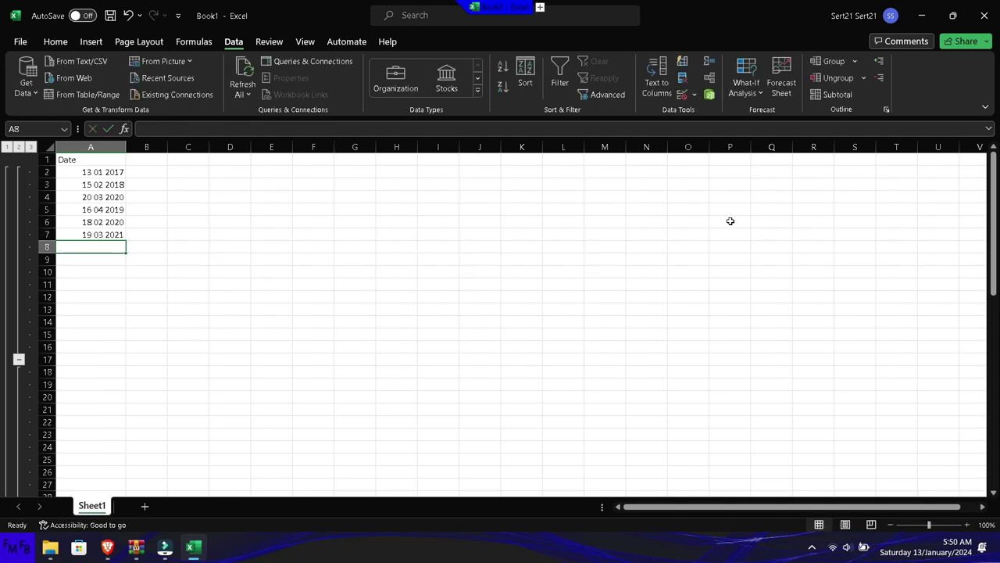
{"action": "type", "text": "2"}
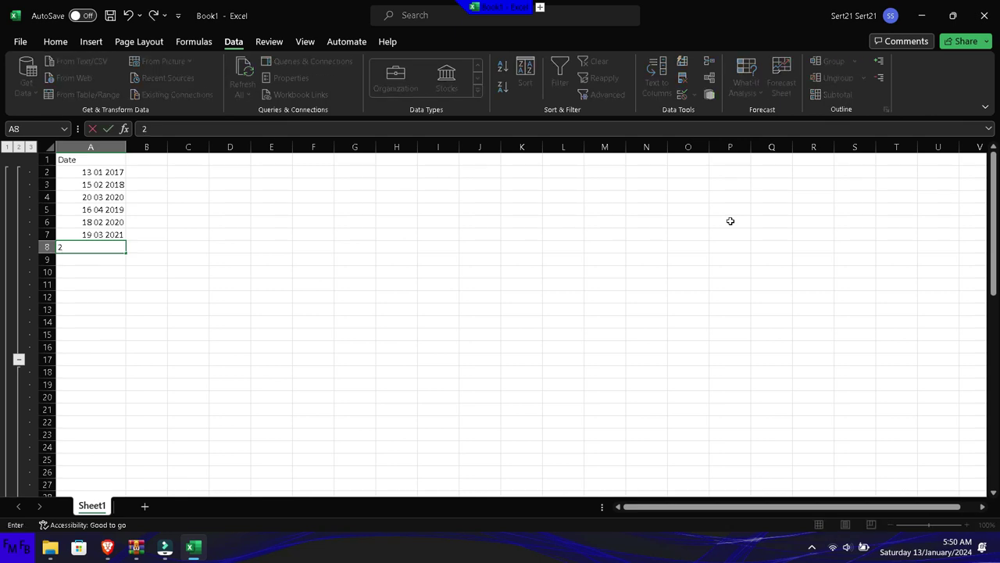
{"action": "type", "text": "04-2020"}
{"action": "key", "text": "Return"}
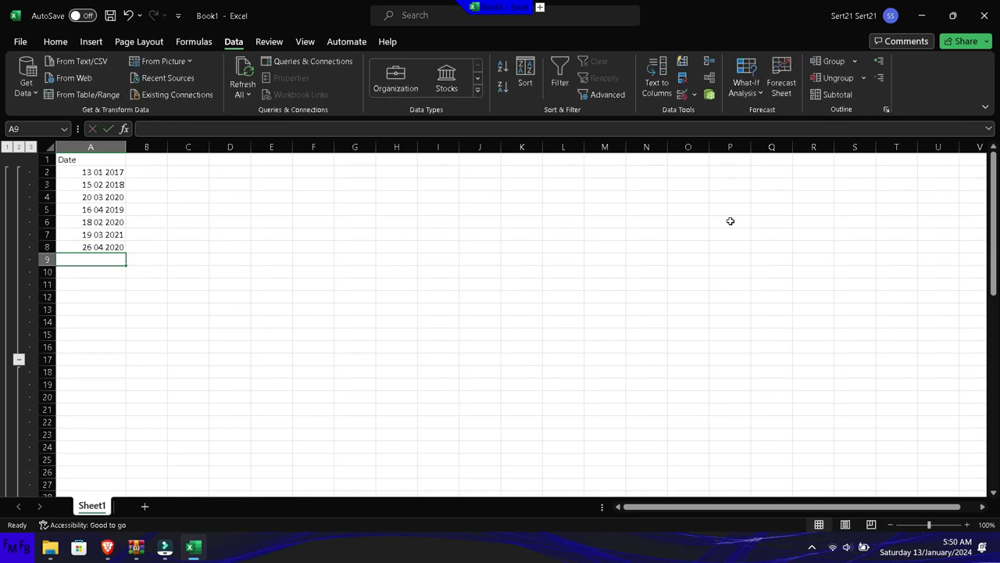
{"action": "key", "text": "Up"}
{"action": "key", "text": "Up"}
{"action": "key", "text": "Up"}
{"action": "key", "text": "Up"}
{"action": "key", "text": "Up"}
{"action": "key", "text": "Up"}
{"action": "key", "text": "Up"}
{"action": "key", "text": "Up"}
{"action": "key", "text": "Right"}
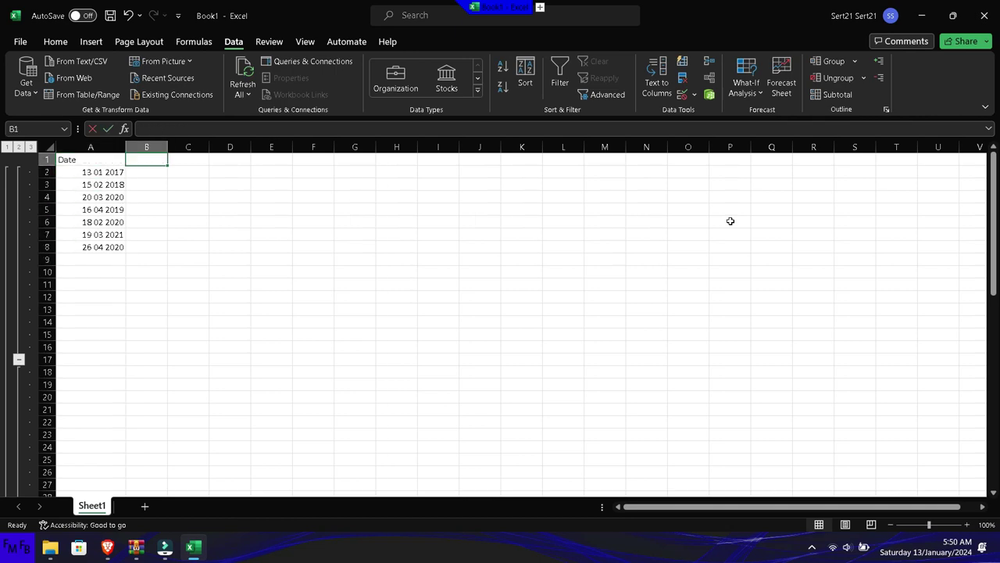
- Type the headings Day, Day Name, Month and Month Name in B1:E1
{"action": "type", "text": "Day"}
{"action": "key", "text": "Return"}
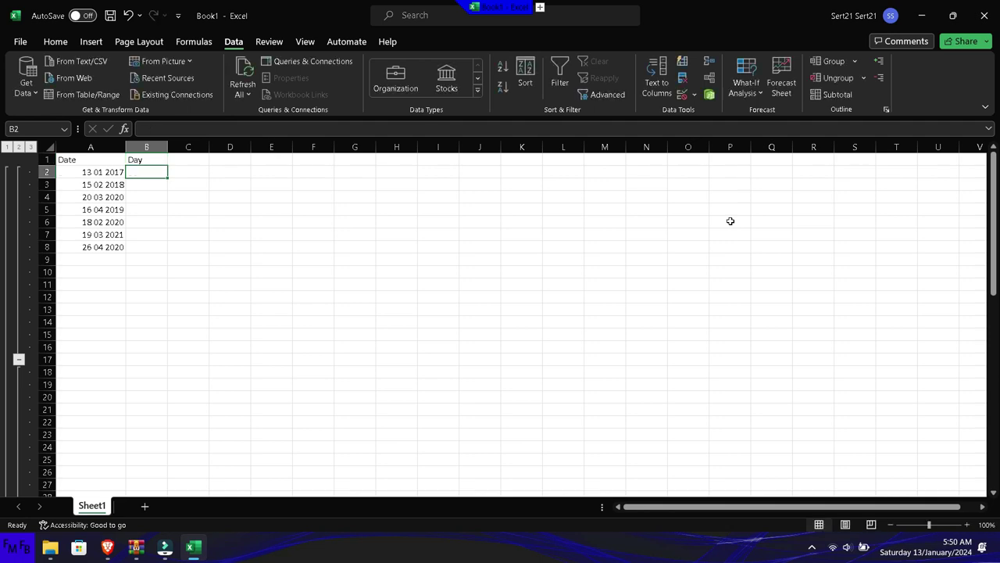
{"action": "key", "text": "Up"}
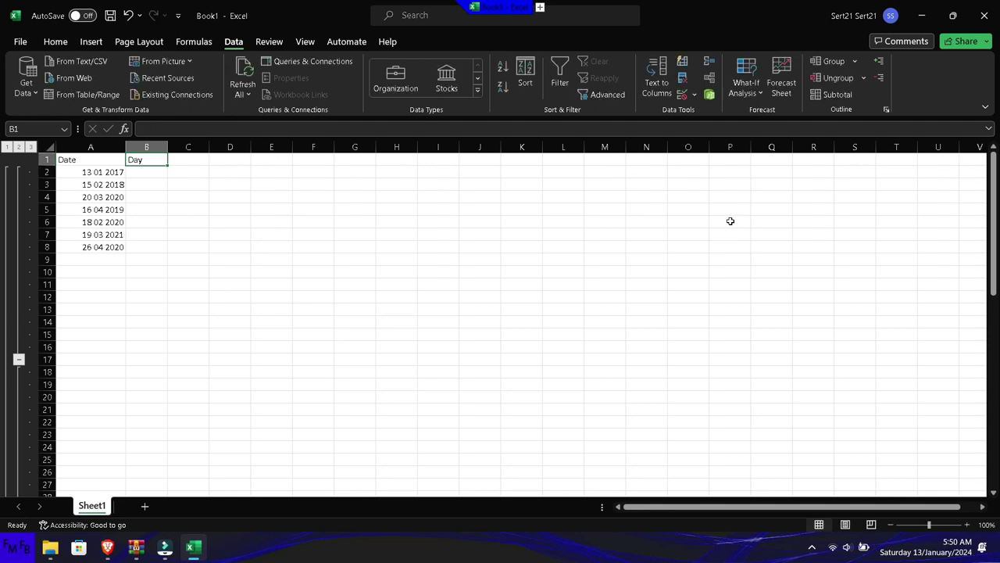
{"action": "key", "text": "Right"}
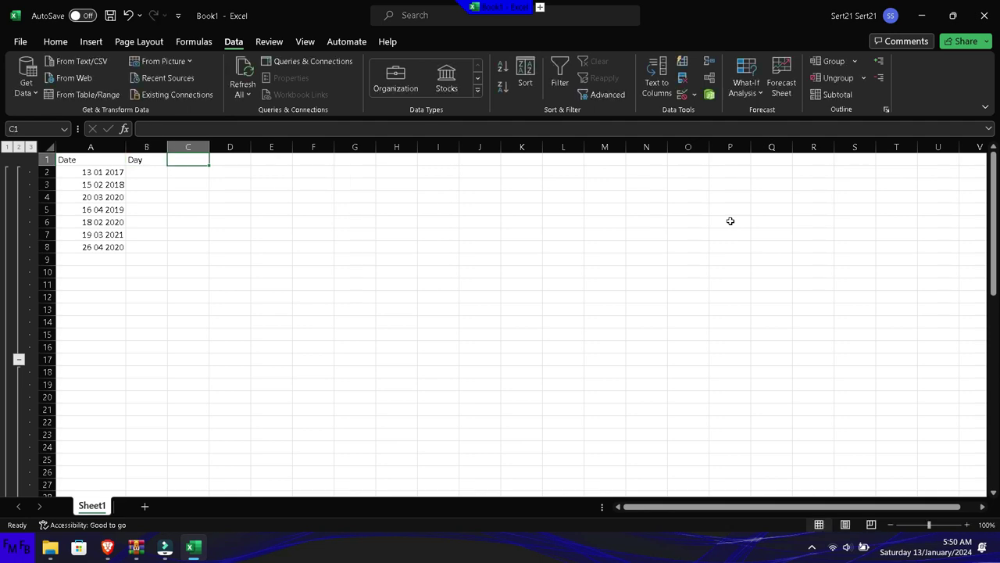
{"action": "type", "text": "Day Name"}
{"action": "key", "text": "Tab"}
{"action": "type", "text": "Month"}
{"action": "key", "text": "Tab"}
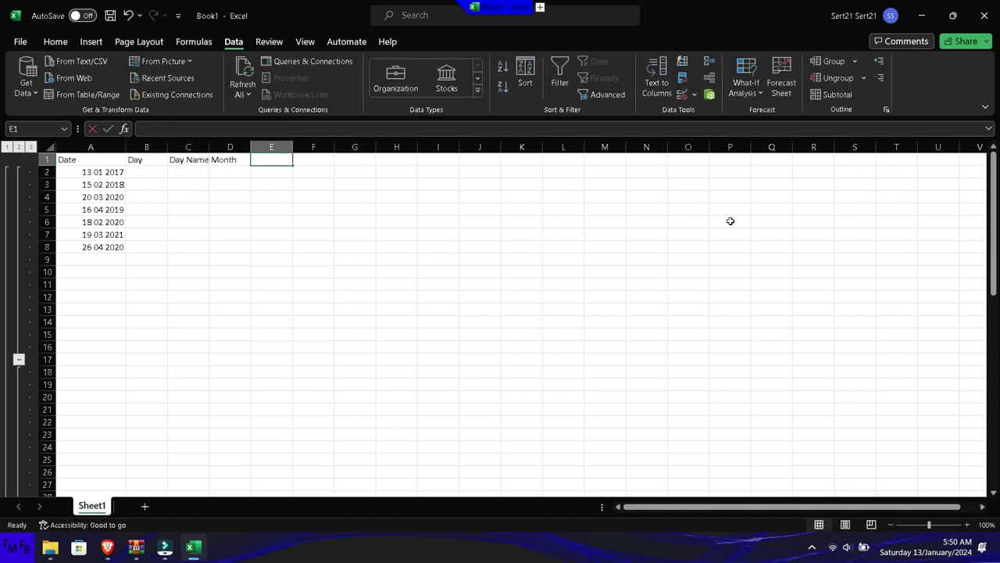
{"action": "type", "text": "Month Name"}
{"action": "key", "text": "ctrl+Return"}
- Add the headings Year, Weekday and Weekend in F1:H1
{"action": "key", "text": "Tab"}
{"action": "type", "text": "Year"}
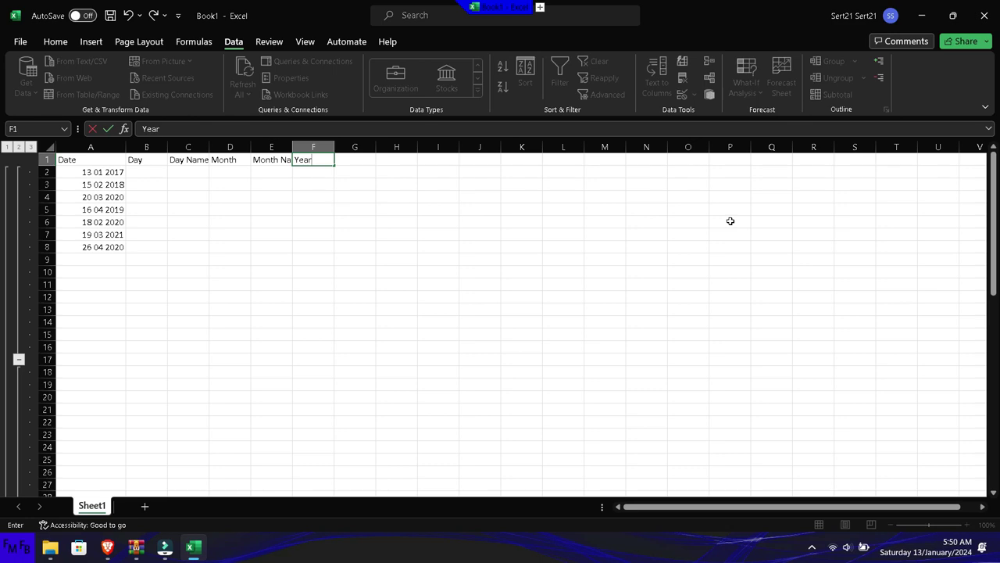
{"action": "key", "text": "Tab"}
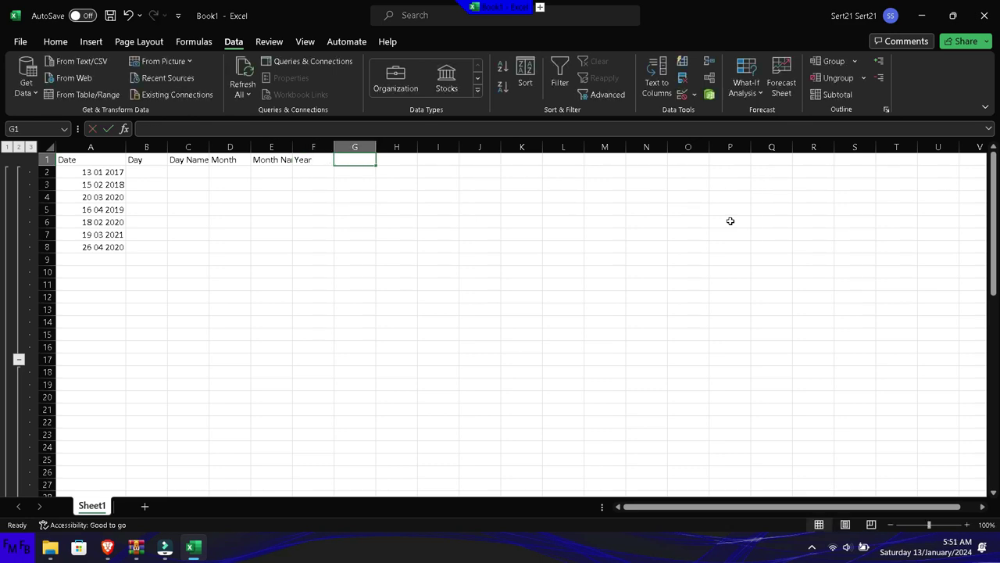
{"action": "type", "text": "Weekday"}
{"action": "key", "text": "Tab"}
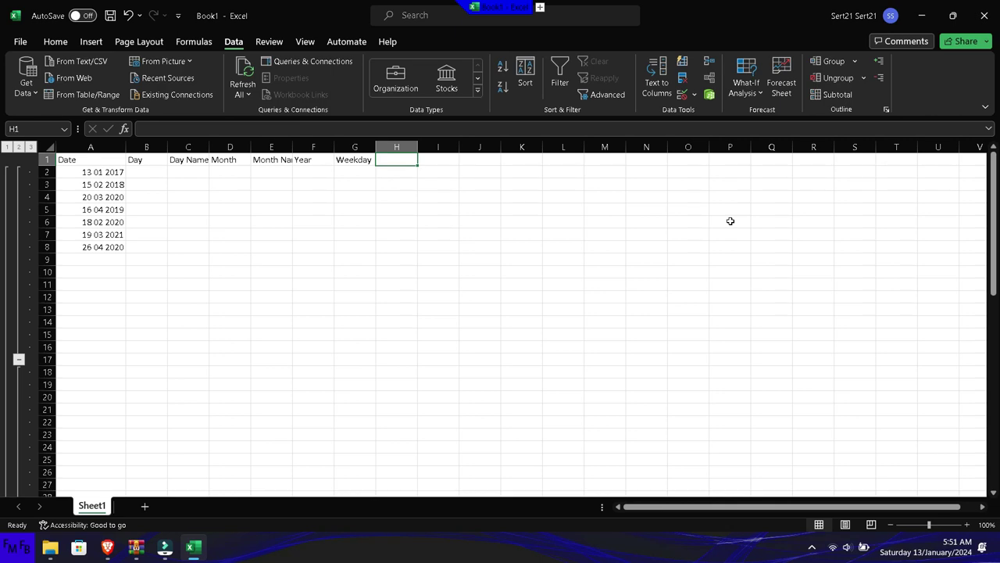
{"action": "type", "text": "Weekend"}
{"action": "key", "text": "Return"}
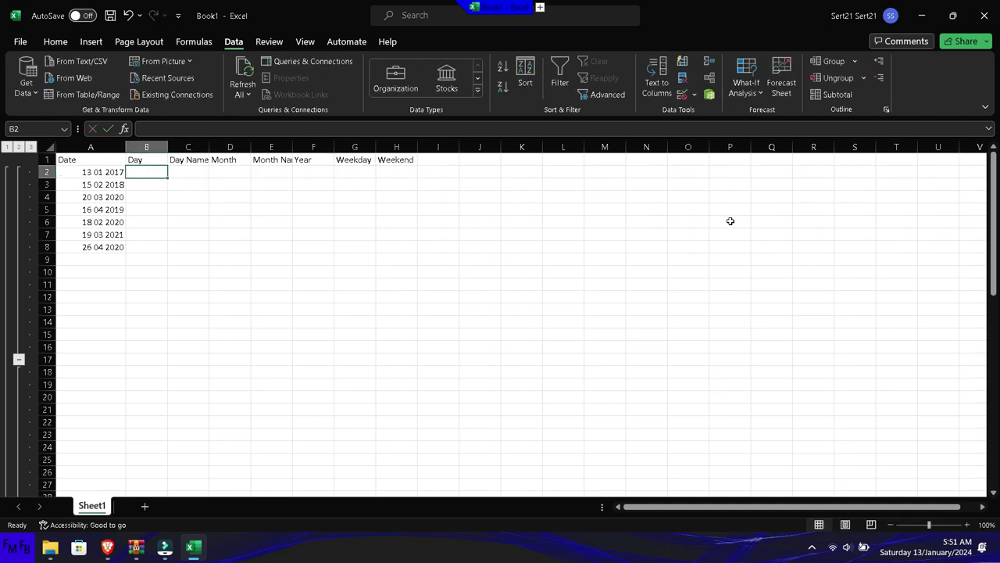
- Enter =DAY(A2) in B2 so it returns 13
{"action": "type", "text": "=day"}
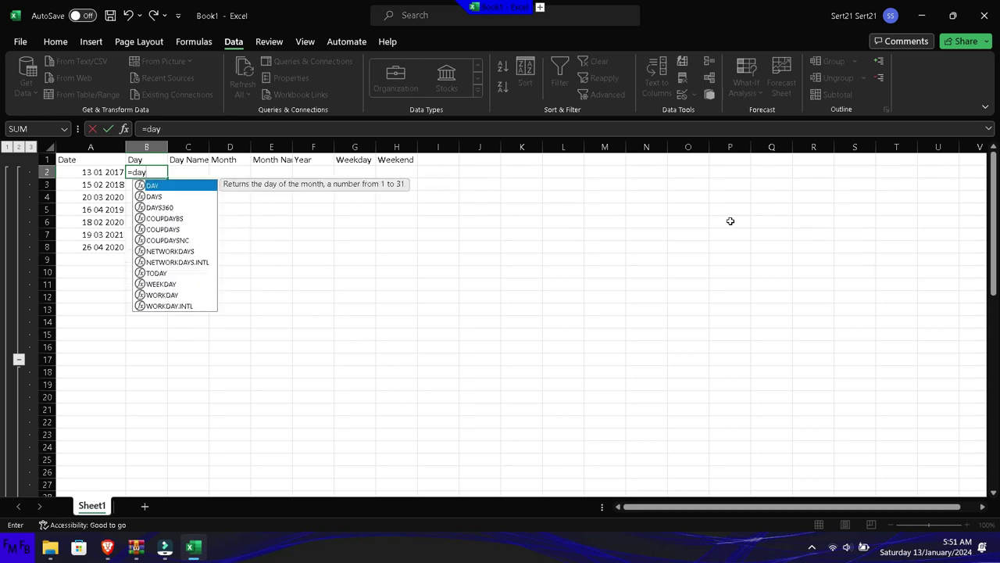
{"action": "type", "text": "("}
{"action": "key", "text": "Left"}
{"action": "key", "text": "Return"}
{"action": "key", "text": "Up"}
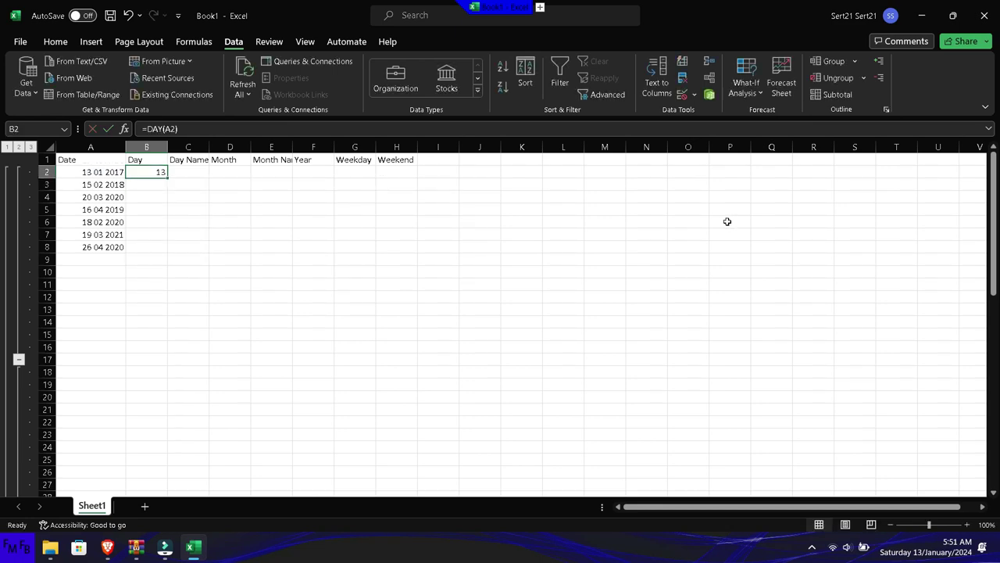
{"action": "key", "text": "Right"}
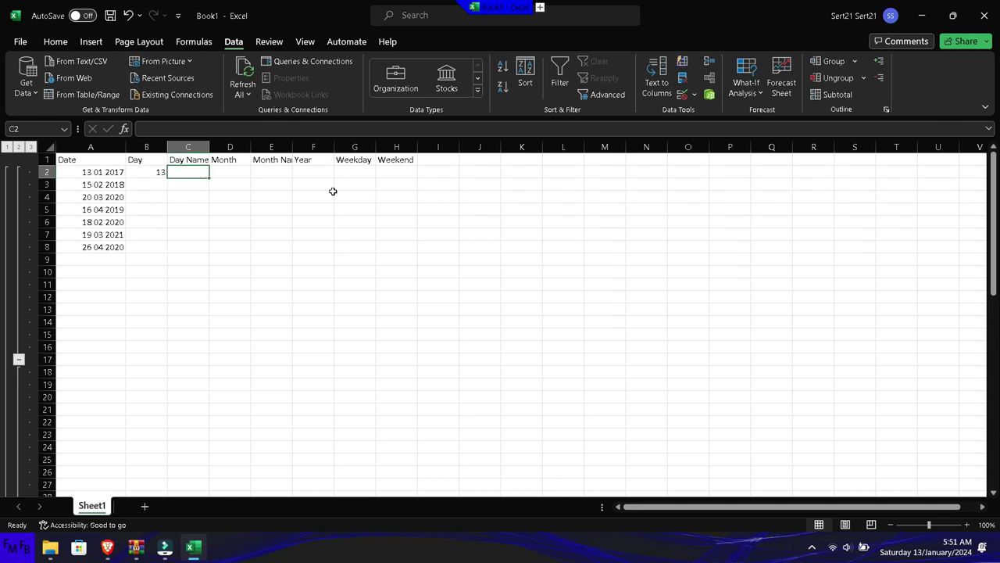
- Enter =TEXT(A2,"dddd") in C2 so it shows Friday
{"action": "type", "text": "=text("}
{"action": "key", "text": "Left"}
{"action": "key", "text": "Left"}
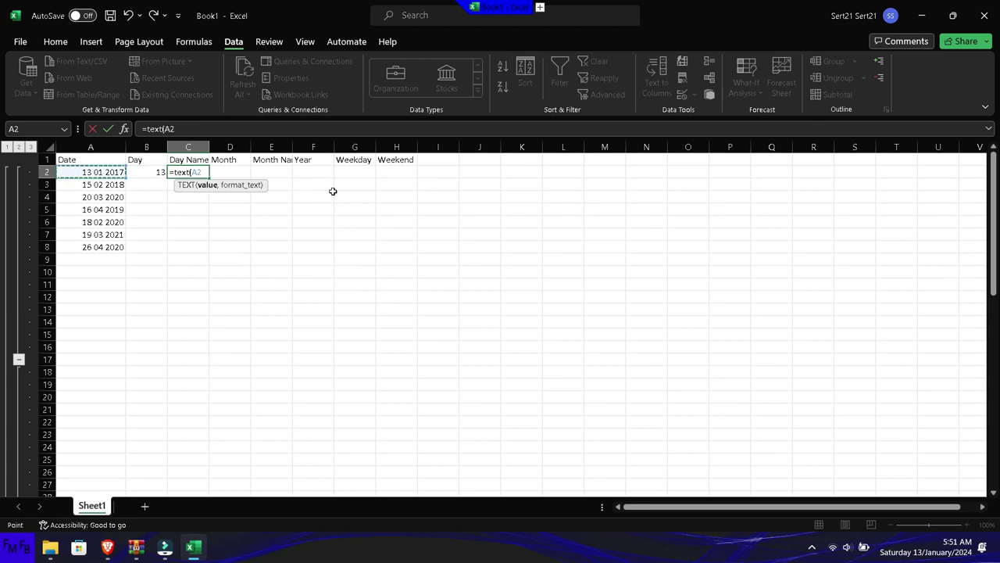
{"action": "type", "text": ",\"\""}
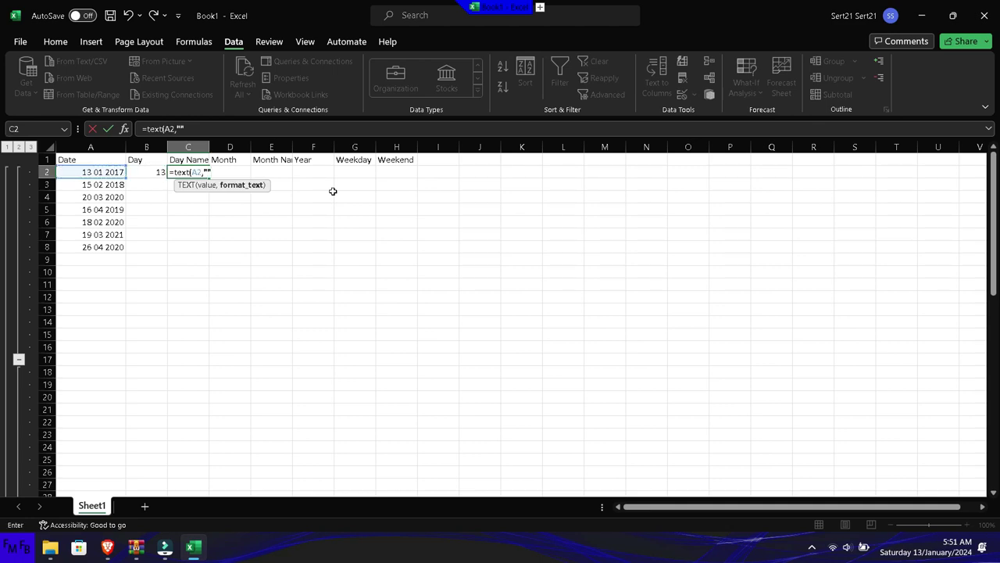
{"action": "key", "text": "Return"}
{"action": "key", "text": "Up"}
{"action": "key", "text": "F2"}
{"action": "key", "text": "Left"}
{"action": "key", "text": "Left"}
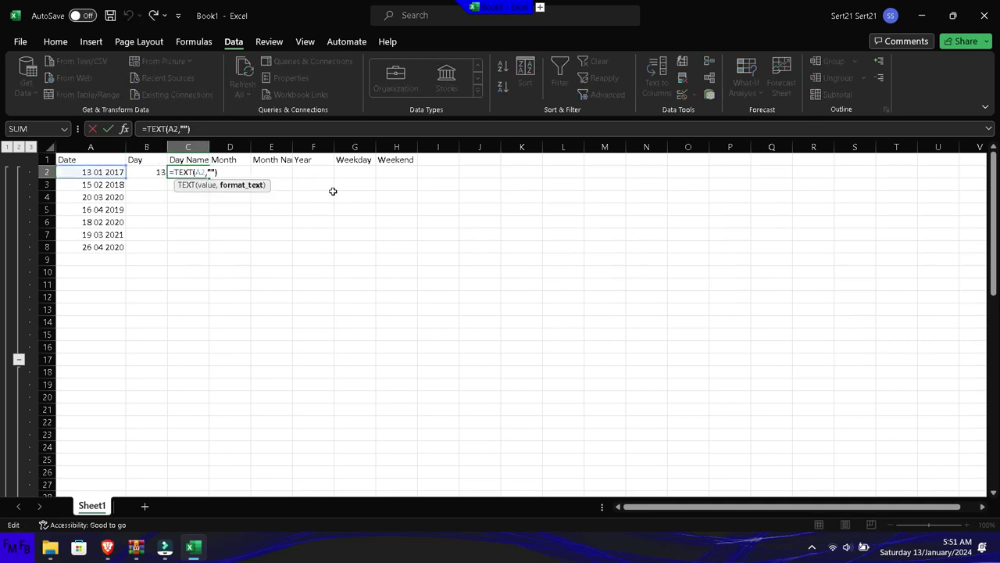
{"action": "type", "text": "dddd"}
{"action": "key", "text": "Return"}
{"action": "key", "text": "Up"}
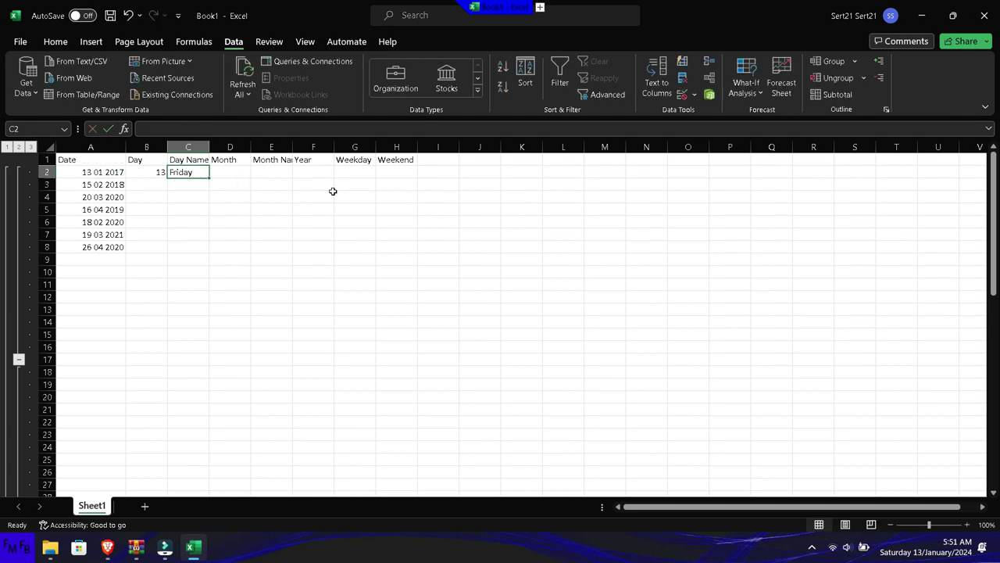
{"action": "key", "text": "Right"}
{"action": "type", "text": "="}
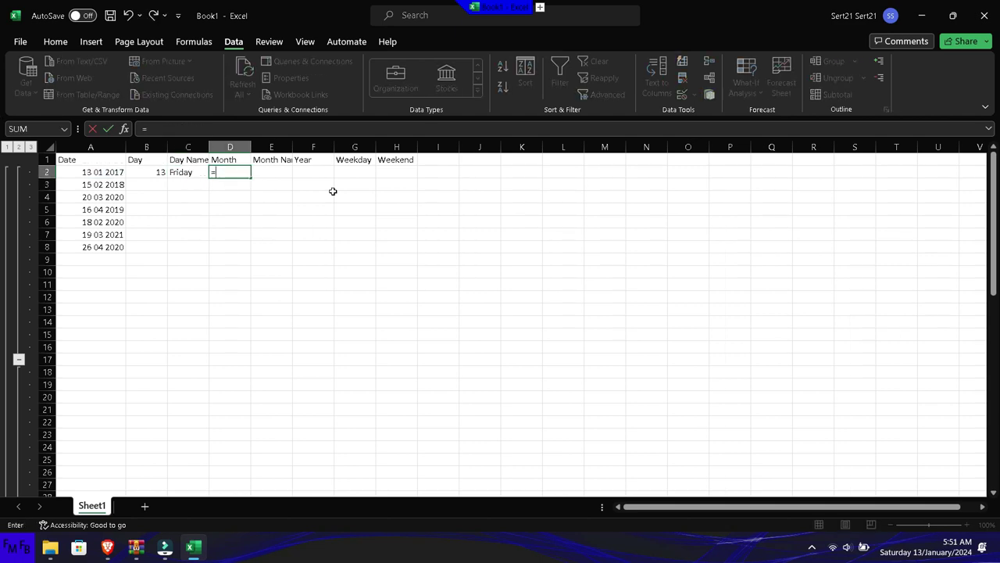
{"action": "type", "text": "month("}
- Complete =MONTH(A2) in D2 so it returns 1
{"action": "key", "text": "Left"}
{"action": "key", "text": "Left"}
{"action": "key", "text": "Left"}
{"action": "key", "text": "Return"}
{"action": "key", "text": "Up"}
{"action": "key", "text": "Right"}
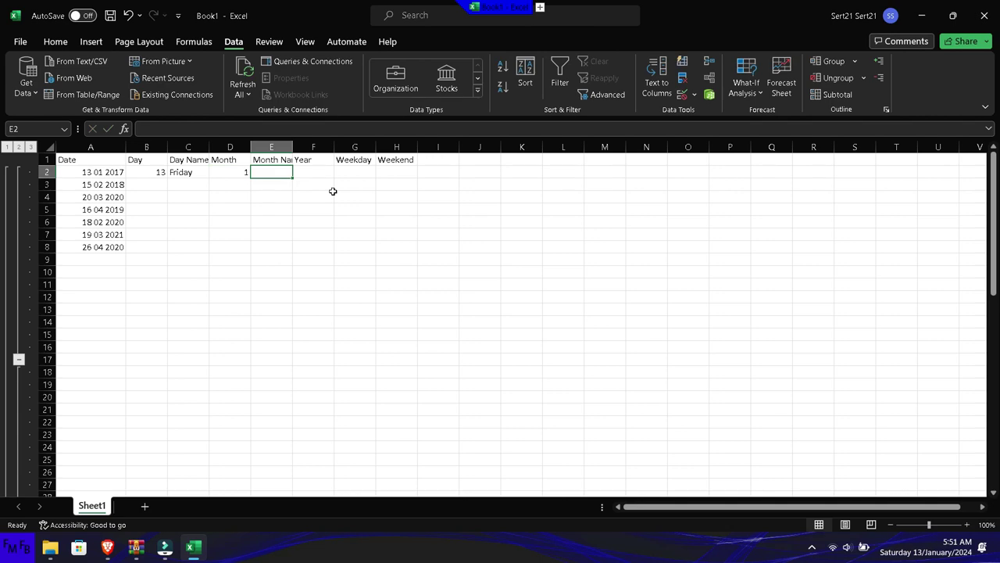
- Enter =TEXT(A2,"mmmm") in E2 so it shows January
{"action": "type", "text": "=text("}
{"action": "key", "text": "Left"}
{"action": "key", "text": "Left"}
{"action": "key", "text": "Left"}
{"action": "key", "text": "Left"}
{"action": "type", "text": ",\"mmmm"}
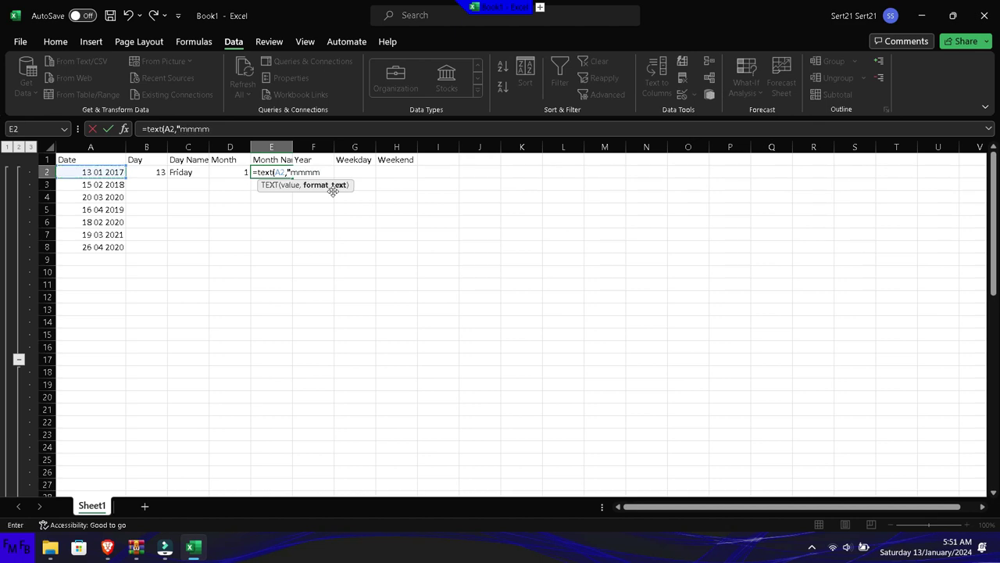
{"action": "type", "text": ")"}
{"action": "key", "text": "Return"}
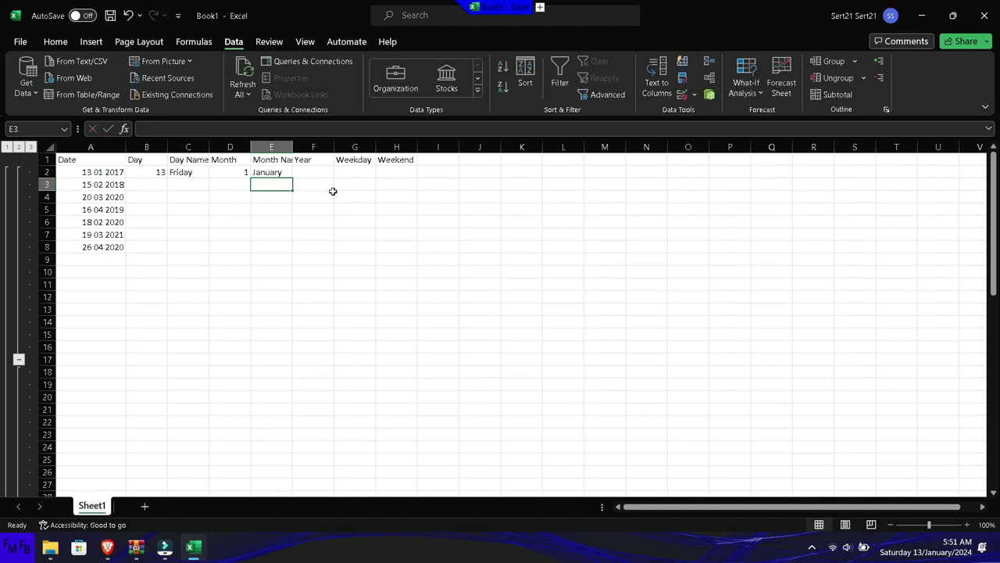
{"action": "key", "text": "Up"}
{"action": "key", "text": "Right"}
{"action": "type", "text": "="}
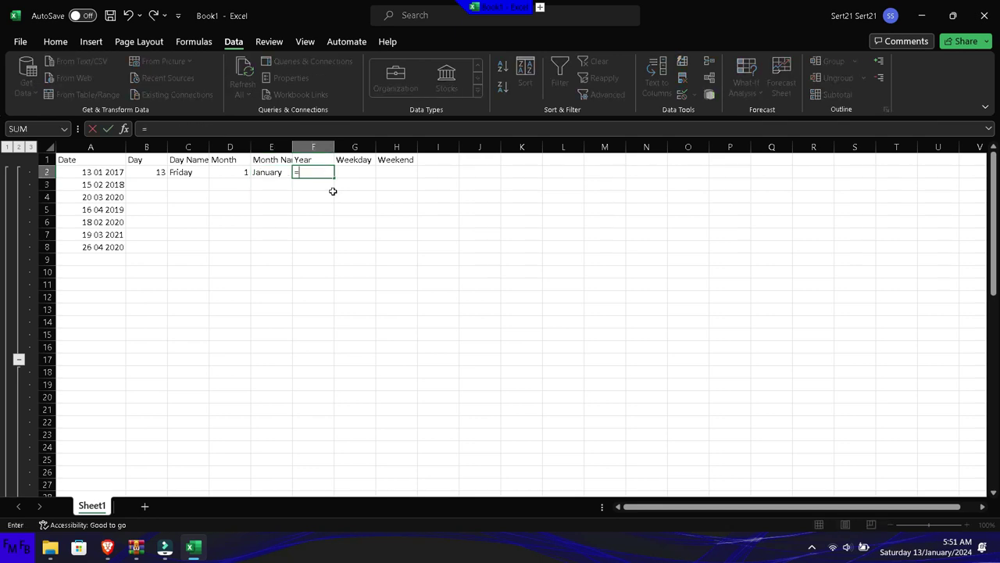
{"action": "type", "text": "year("}
- Complete =YEAR(A2) in F2 so it returns 2017
{"action": "key", "text": "Left"}
{"action": "key", "text": "Left"}
{"action": "key", "text": "Left"}
{"action": "key", "text": "Left"}
{"action": "key", "text": "Left"}
{"action": "type", "text": ")"}
{"action": "key", "text": "Return"}
{"action": "key", "text": "Up"}
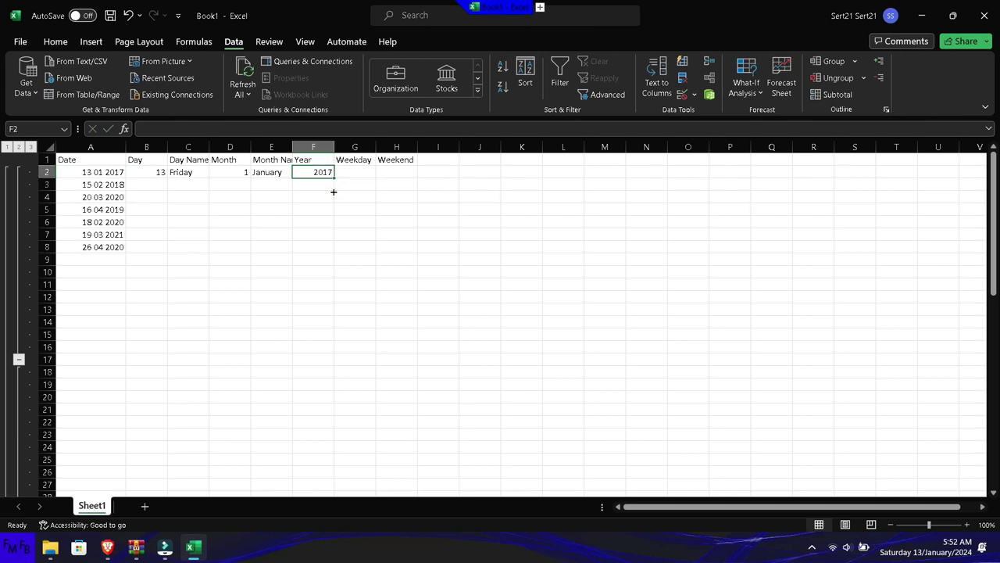
{"action": "key", "text": "Right"}
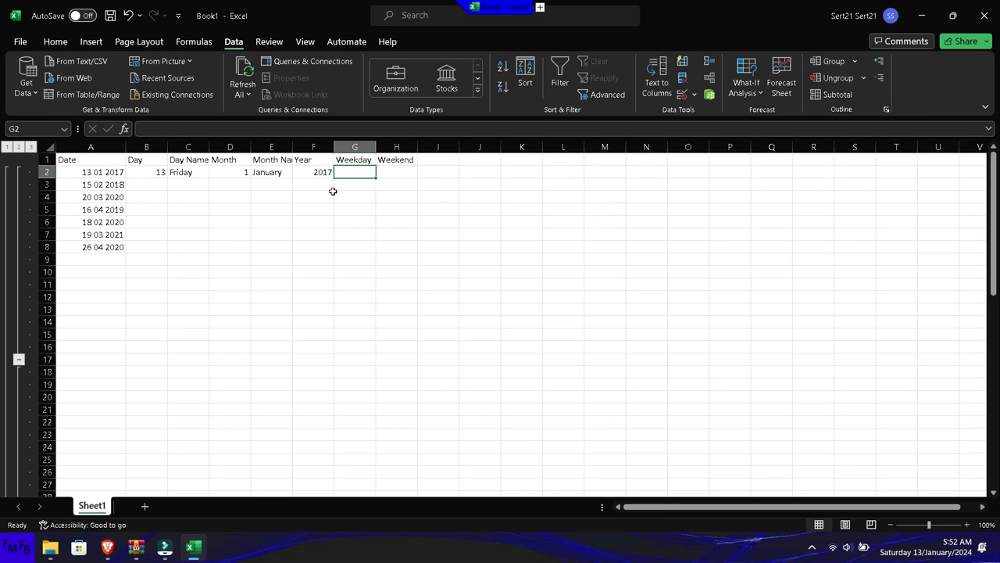
- Enter =WEEKDAY(A2) in G2, returning 6, and start selecting the row 2 formulas
{"action": "type", "text": "=week"}
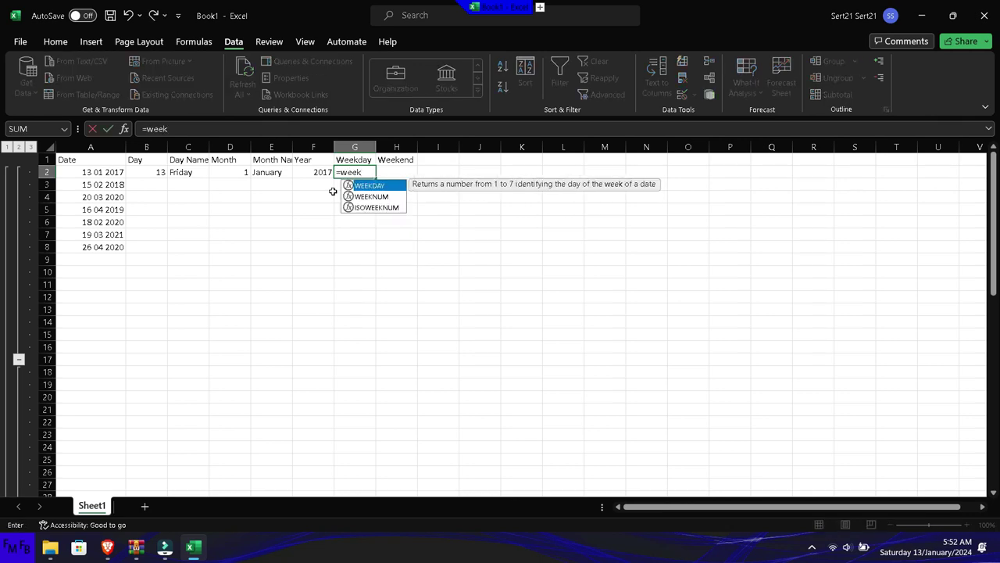
{"action": "type", "text": "day("}
{"action": "key", "text": "Left"}
{"action": "key", "text": "Left"}
{"action": "key", "text": "Left"}
{"action": "key", "text": "Left"}
{"action": "key", "text": "Left"}
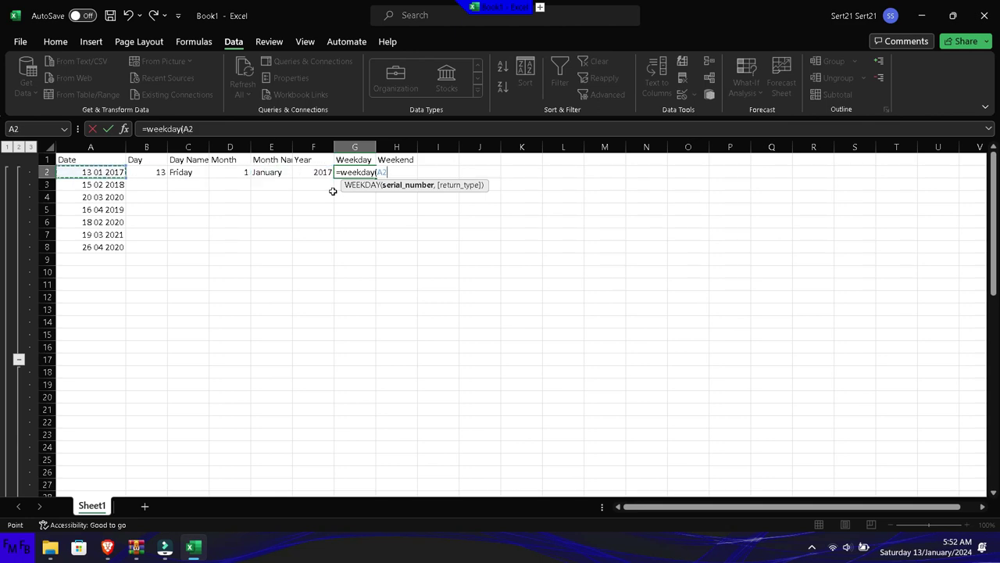
{"action": "type", "text": ")"}
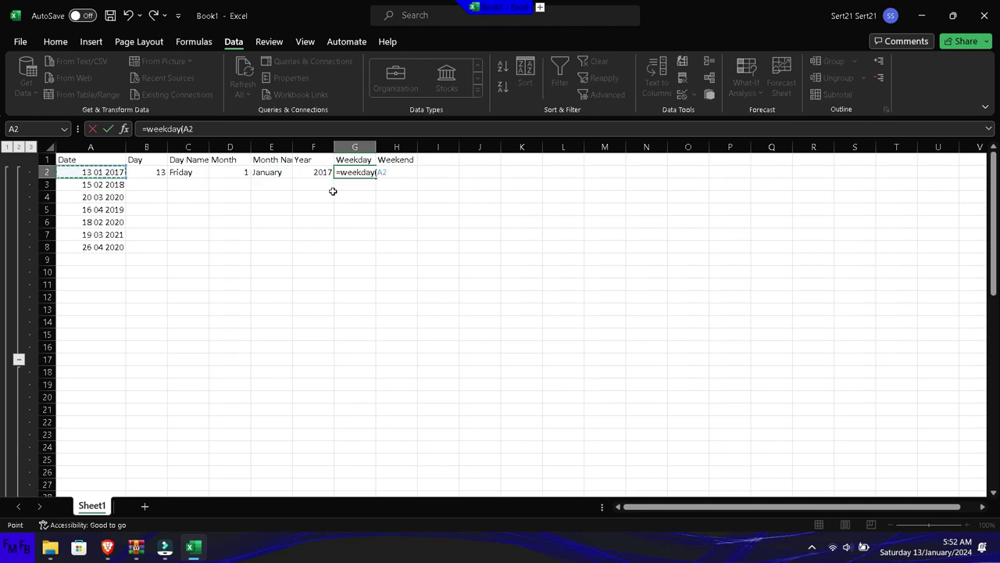
{"action": "key", "text": "Return"}
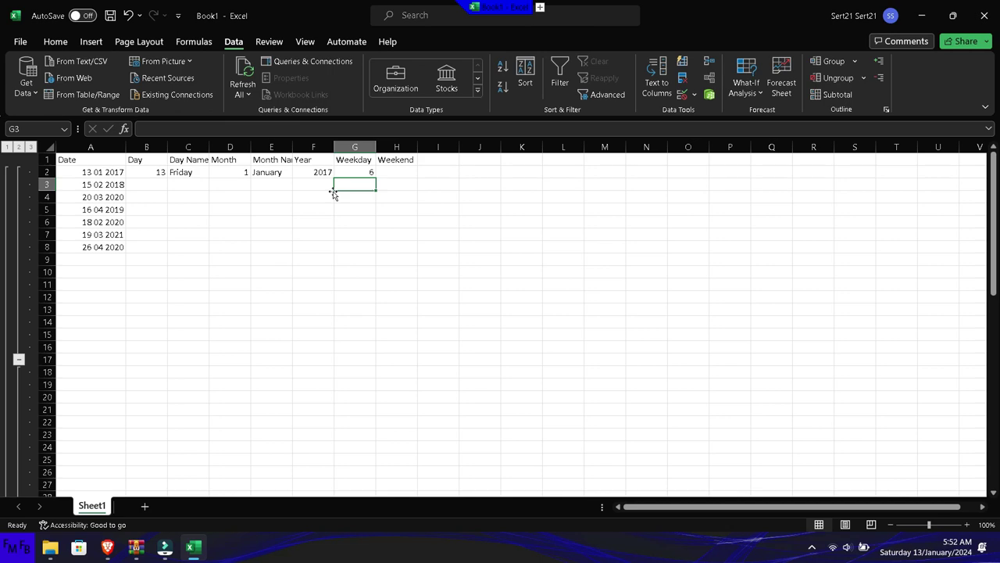
{"action": "key", "text": "Up"}
{"action": "key", "text": "Right"}
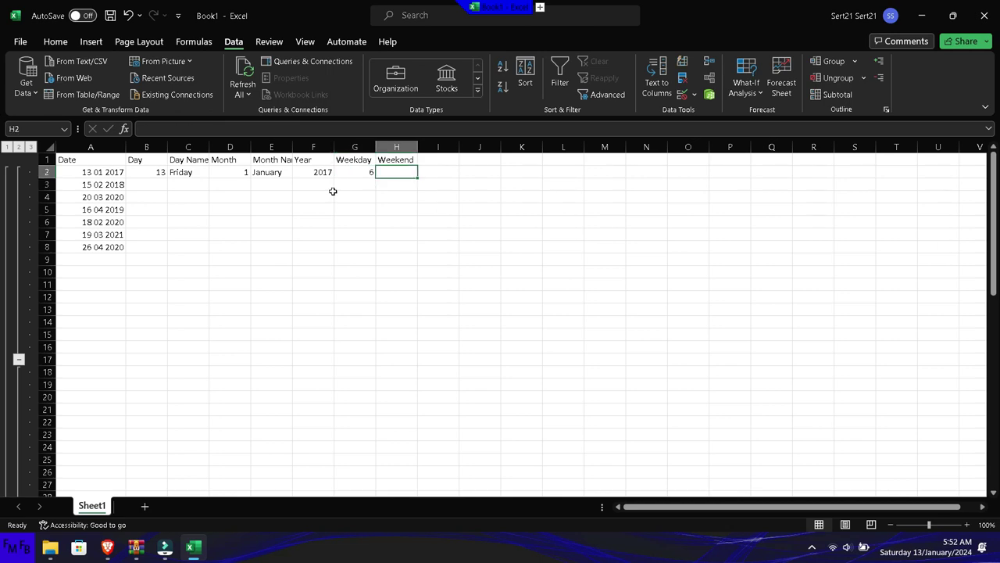
{"action": "key", "text": "Left"}
{"action": "key", "text": "Left"}
{"action": "key", "text": "Left"}
{"action": "key", "text": "Left"}
{"action": "key", "text": "Left"}
{"action": "key", "text": "Left"}
{"action": "key", "text": "shift+Right"}
{"action": "key", "text": "shift+Right"}
{"action": "key", "text": "shift+Right"}
{"action": "key", "text": "shift+Right"}
{"action": "key", "text": "shift+Right"}
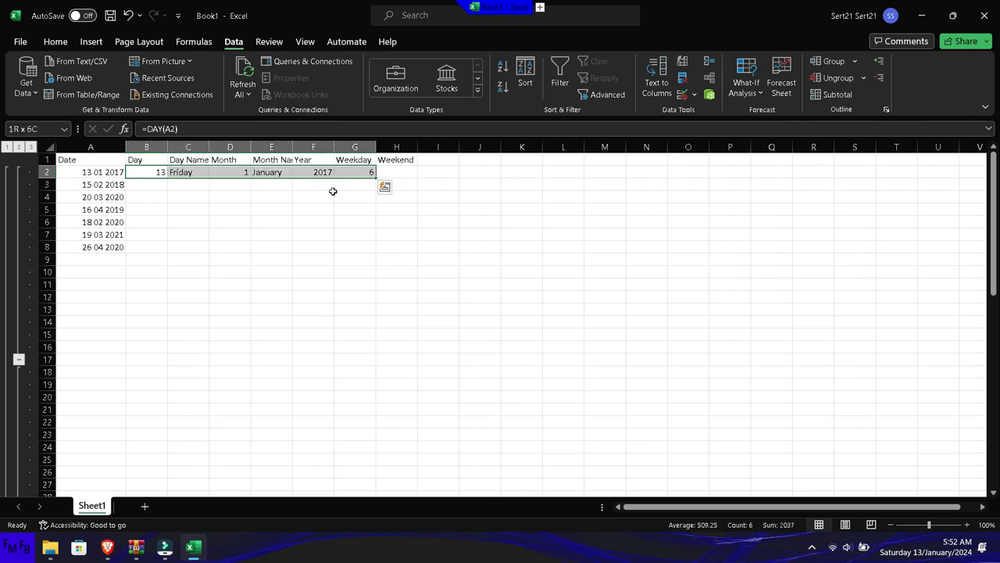
- Select B2:G2 and fill the formulas down to row 8
{"action": "left_click", "coordinate": [380, 179]}
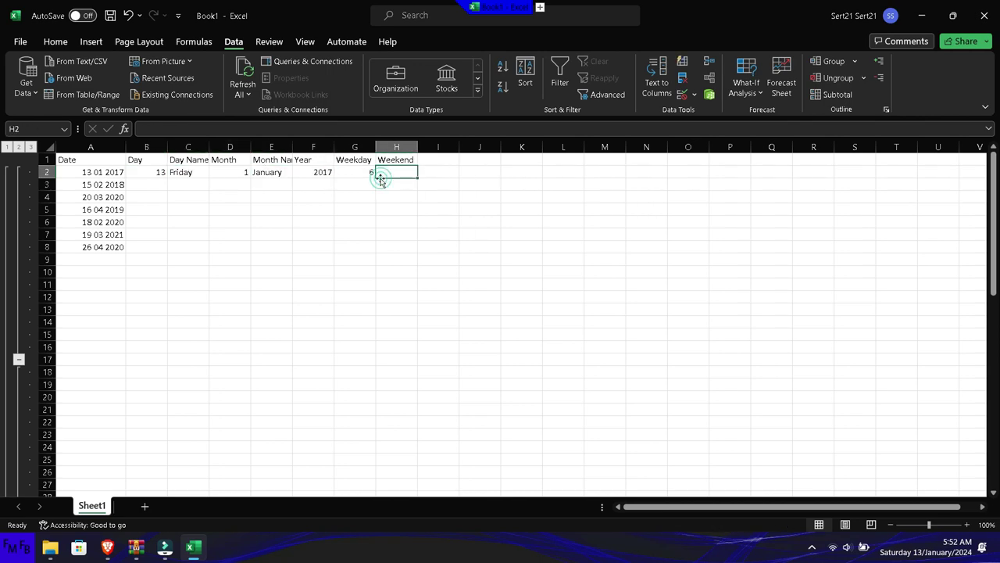
{"action": "left_click", "coordinate": [364, 172]}
{"action": "key", "text": "shift+Left"}
{"action": "key", "text": "shift+Left"}
{"action": "key", "text": "shift+Left"}
{"action": "key", "text": "shift+Left"}
{"action": "key", "text": "shift+Left"}
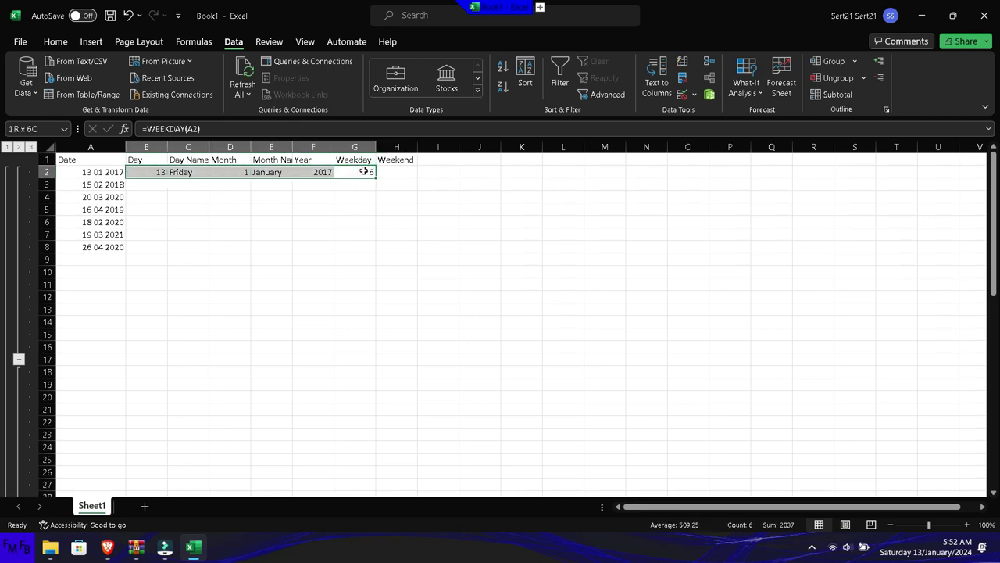
{"action": "left_click_drag", "start_coordinate": [375, 178], "coordinate": [376, 179]}
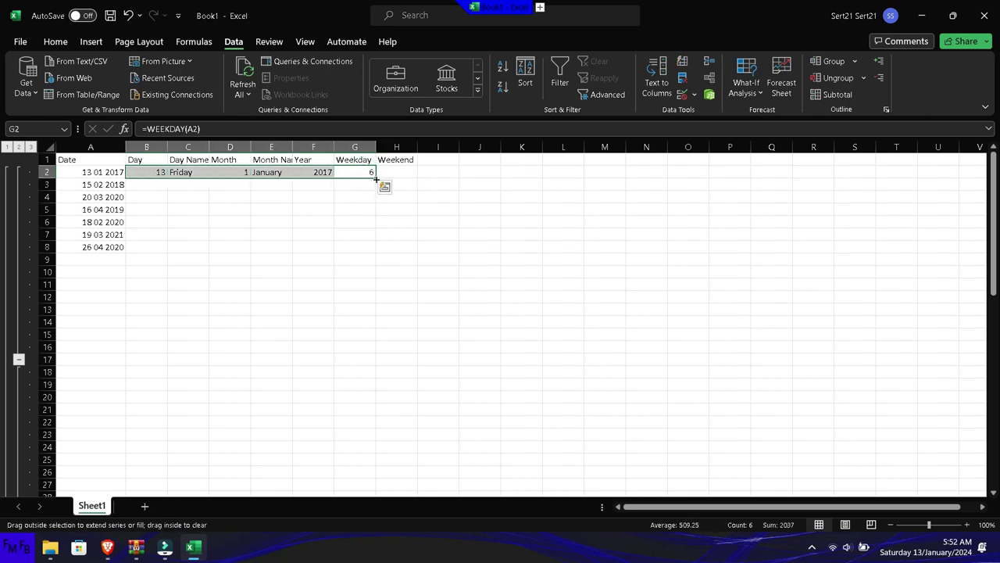
{"action": "double_click", "coordinate": [375, 179]}
- Reopen the G2 weekday formula to add a return-type argument
{"action": "left_click", "coordinate": [367, 173]}
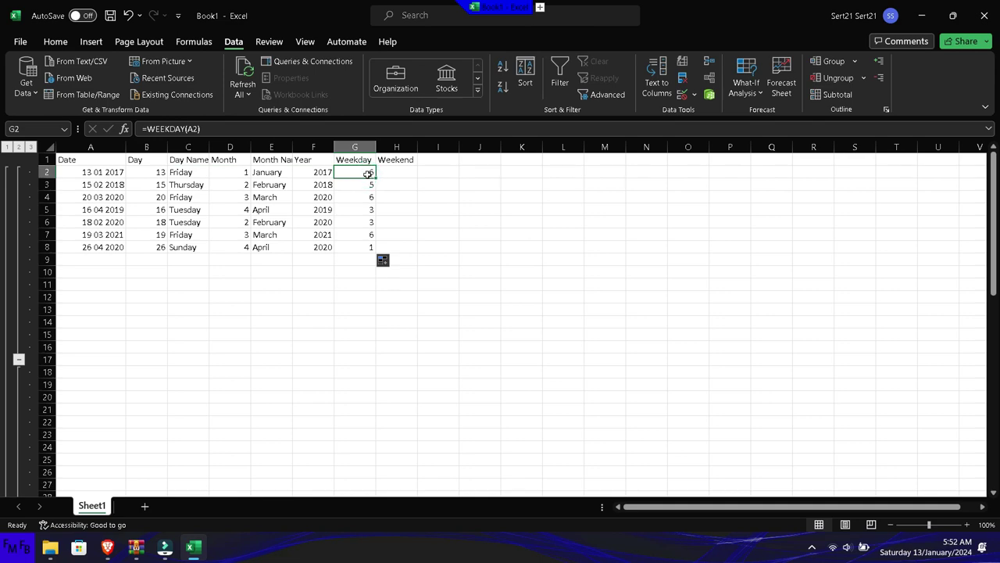
{"action": "double_click", "coordinate": [367, 174]}
{"action": "type", "text": ","}
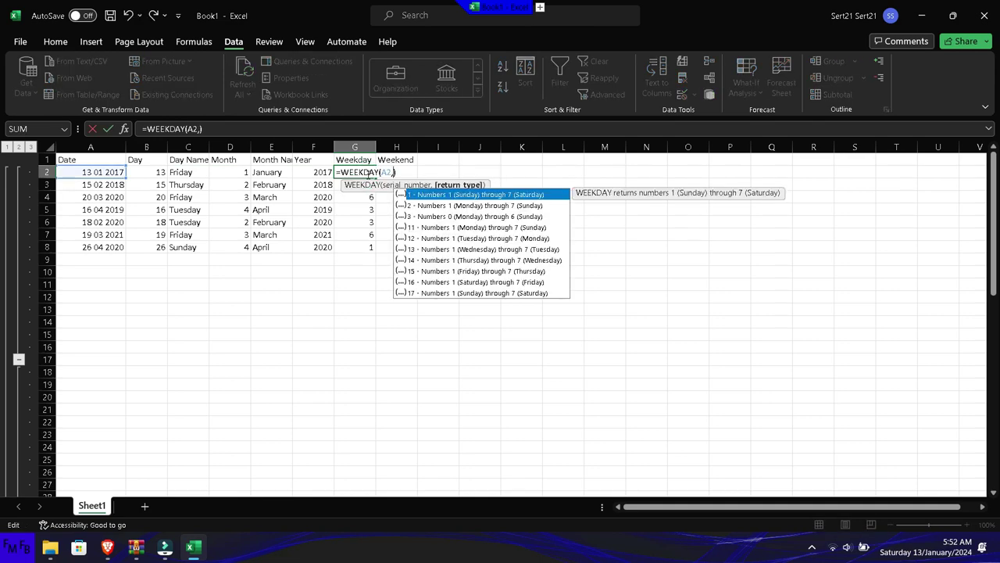
- Change the G2 formula to =WEEKDAY(A2,2) so Monday counts as 1
{"action": "key", "text": "Down"}
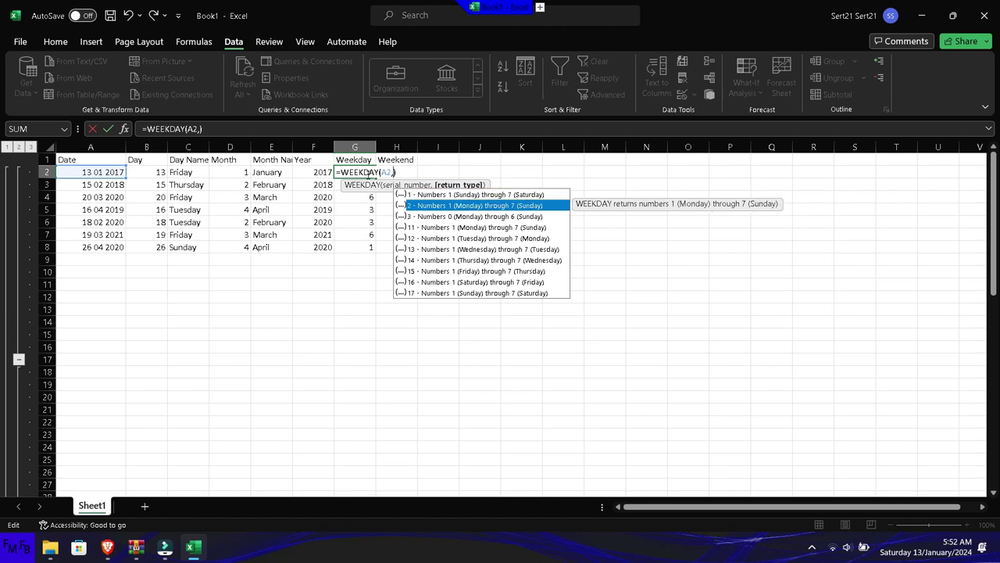
{"action": "key", "text": "ctrl+Return"}
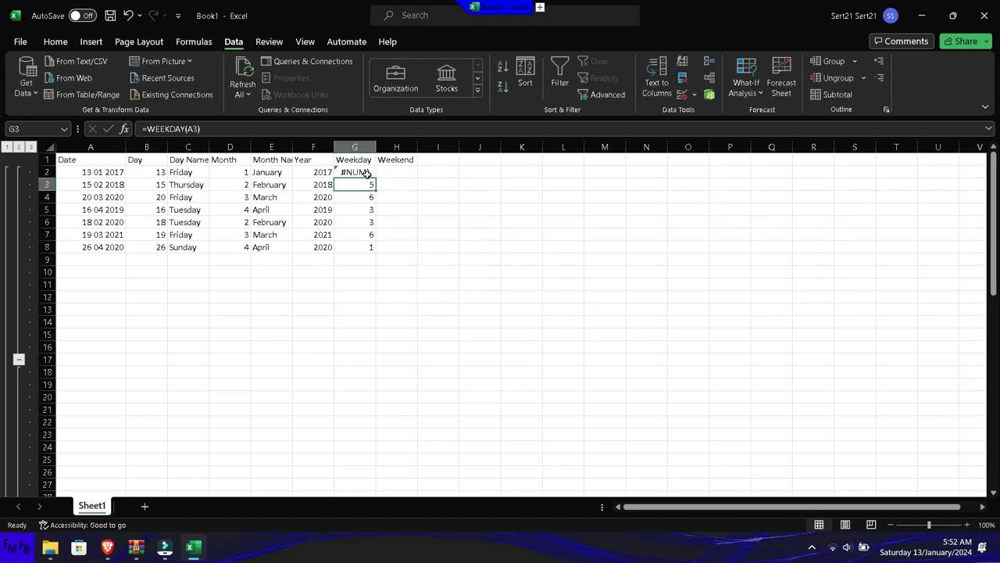
{"action": "double_click", "coordinate": [368, 173]}
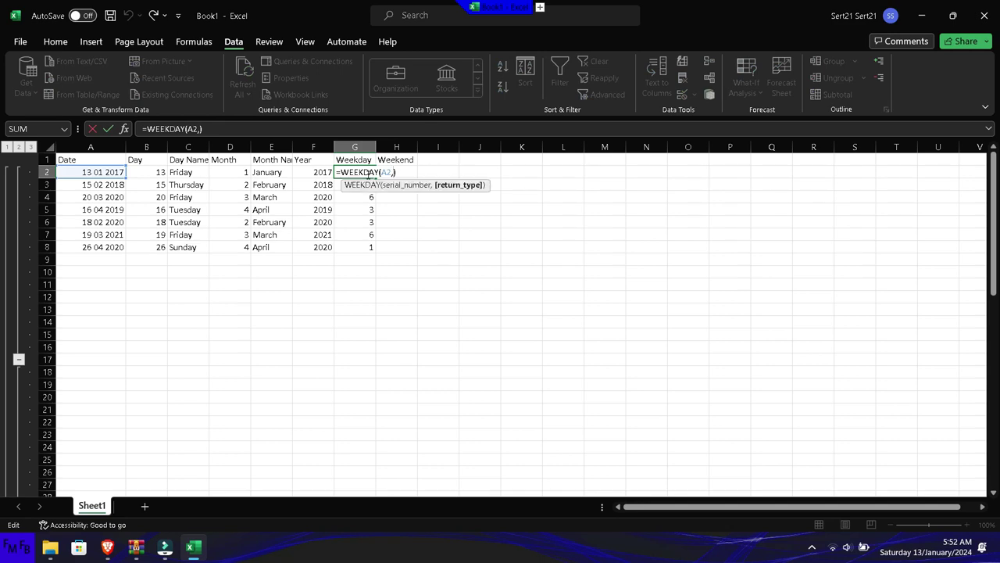
{"action": "key", "text": "BackSpace"}
{"action": "type", "text": ","}
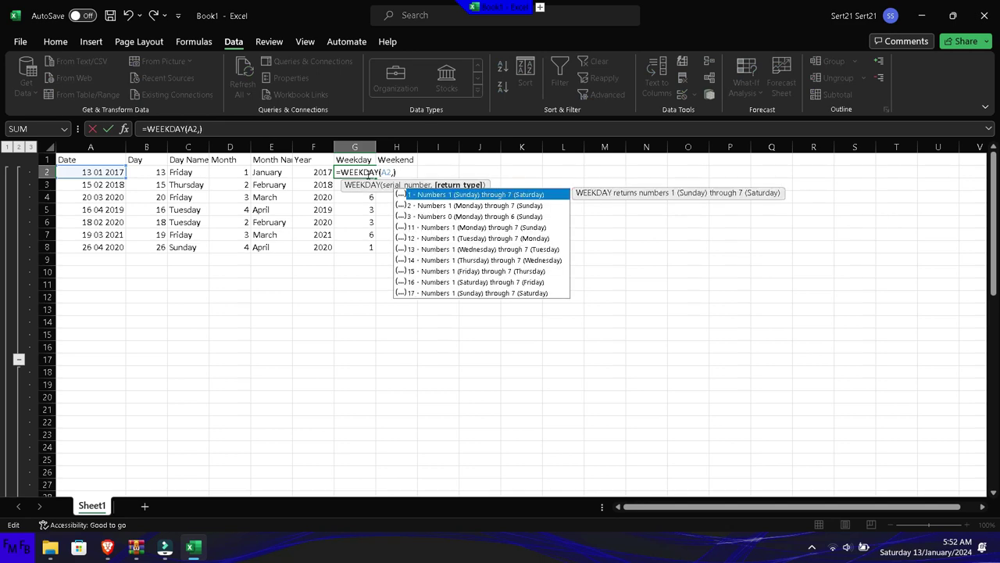
{"action": "type", "text": "2"}
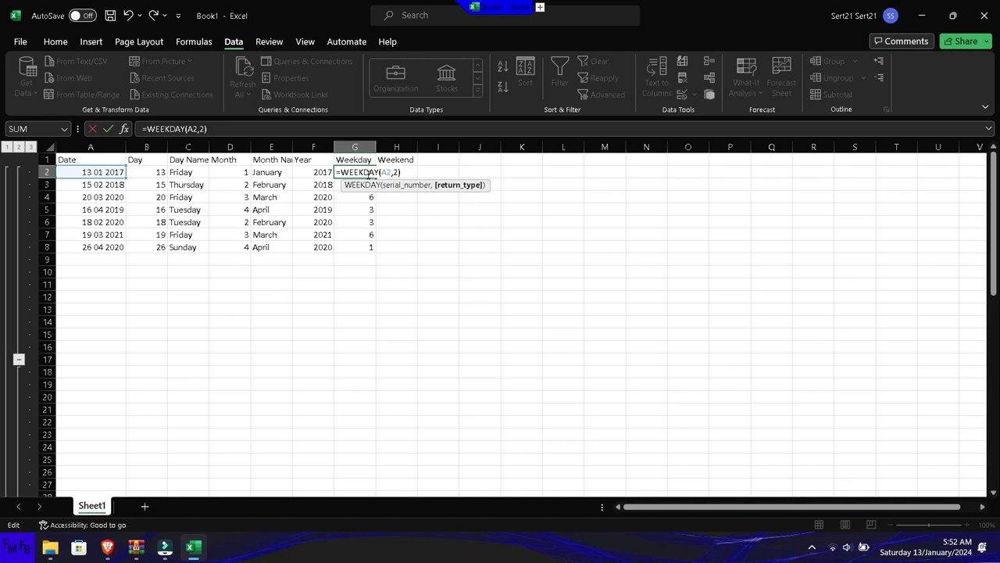
{"action": "key", "text": "ctrl+Return"}
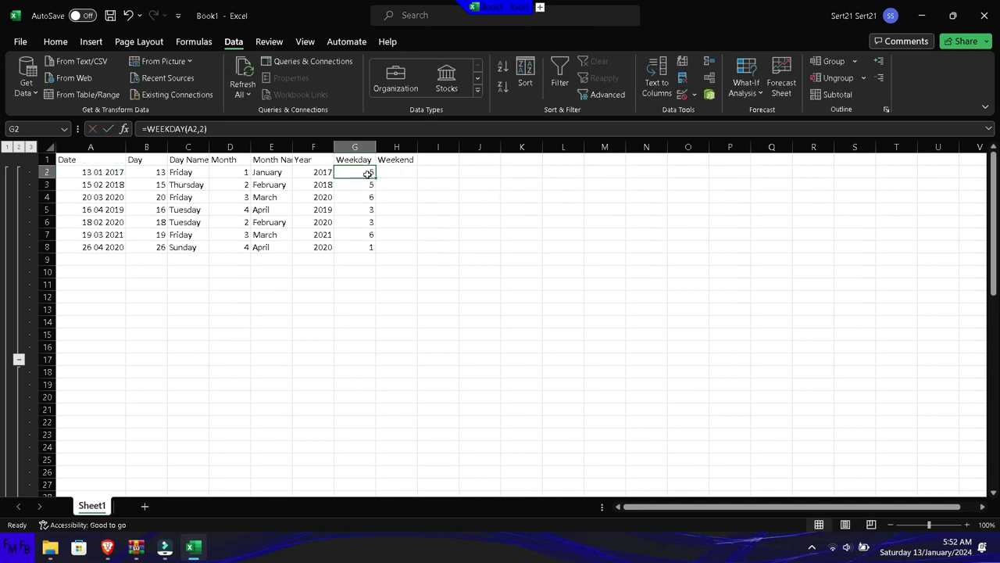
- Fill the Monday-based weekday formula down to G8, giving 5, 4, 5, 2, 2, 5, 7
{"action": "left_click", "coordinate": [380, 173]}
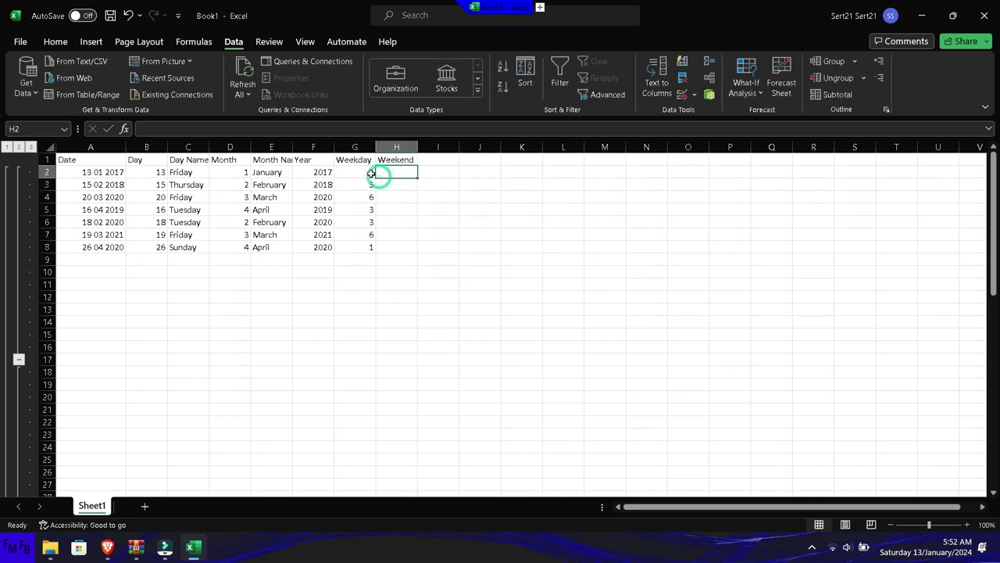
{"action": "left_click", "coordinate": [371, 174]}
{"action": "double_click", "coordinate": [371, 173]}
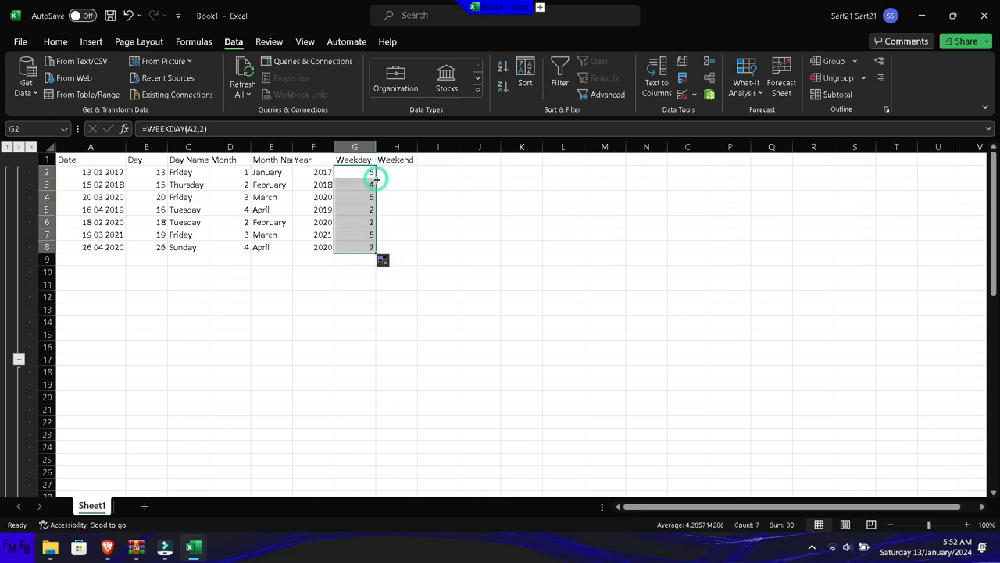
{"action": "left_click", "coordinate": [390, 174]}
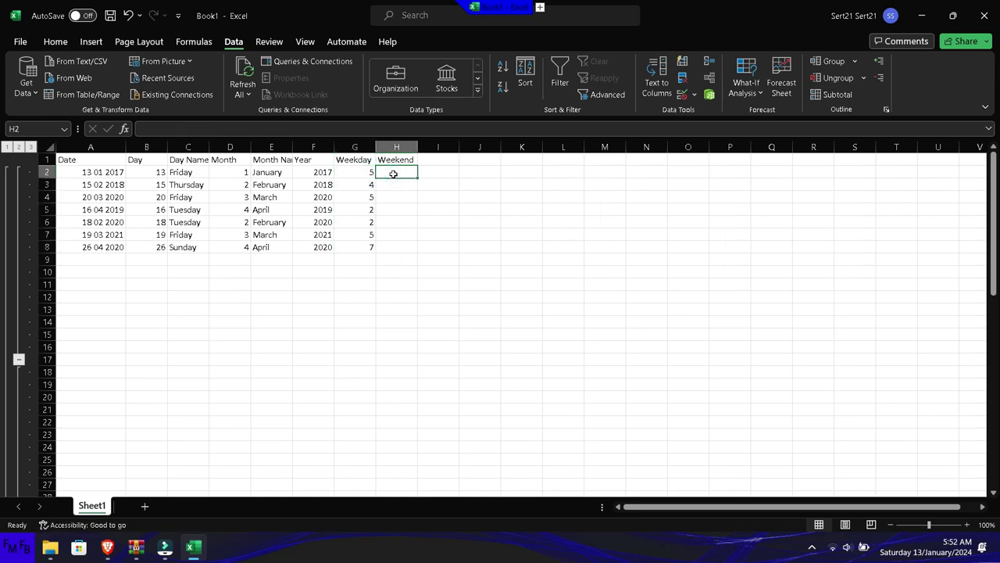
- Enter =IF(G2>5,"Yes","No") in H2, returning No for the first date
{"action": "type", "text": "=if("}
{"action": "key", "text": "Left"}
{"action": "type", "text": ">"}
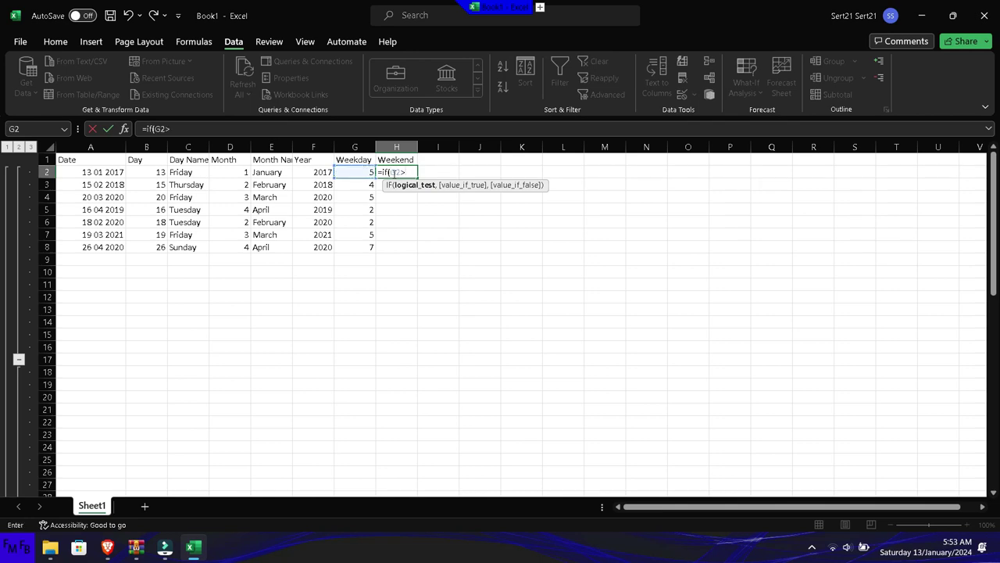
{"action": "type", "text": "5"}
{"action": "type", "text": ",\""}
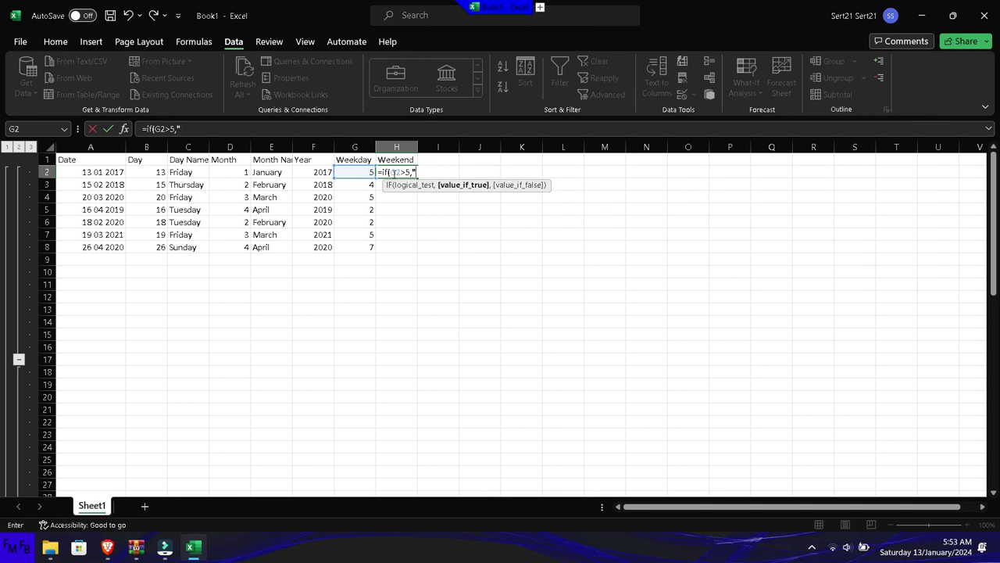
{"action": "type", "text": "True\","}
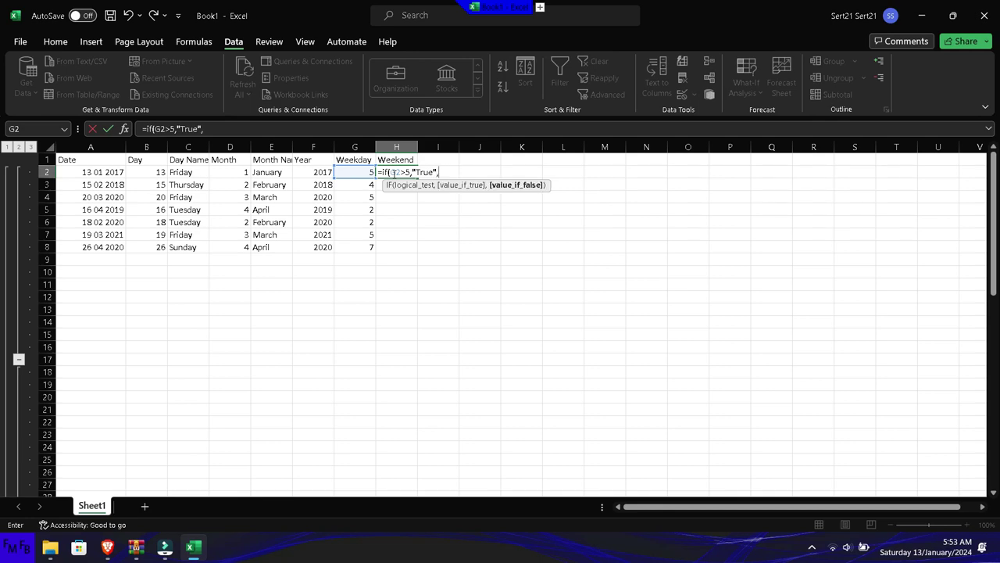
{"action": "key", "text": "BackSpace"}
{"action": "key", "text": "BackSpace"}
{"action": "type", "text": "Yes\",\"NO"}
{"action": "key", "text": "BackSpace"}
{"action": "type", "text": "o\")"}
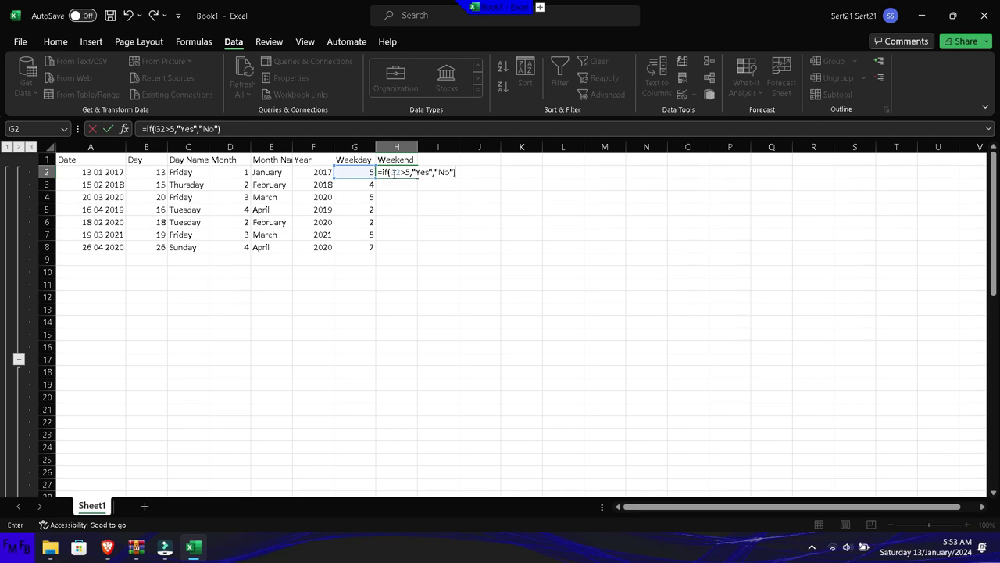
{"action": "key", "text": "ctrl+Return"}
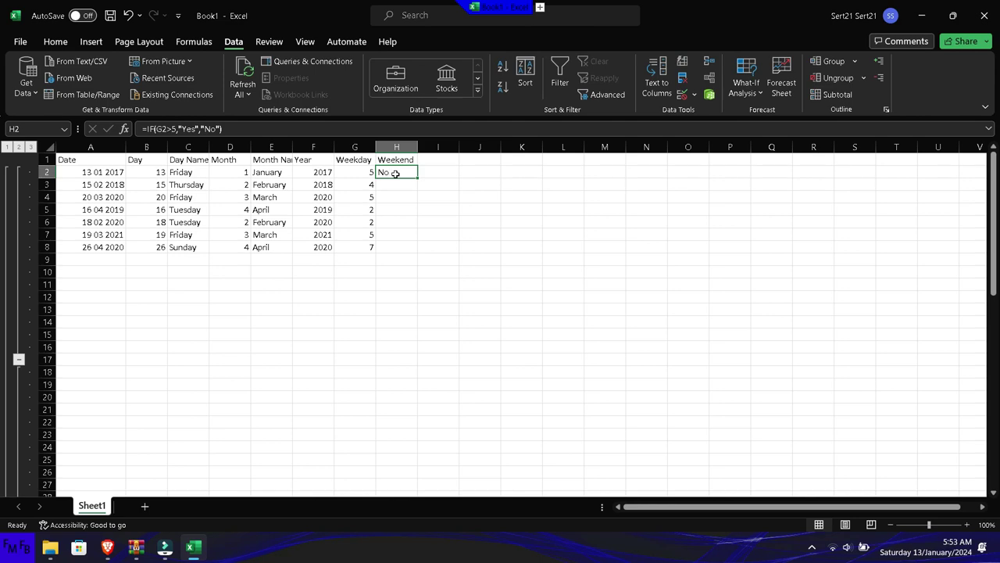
- Fill the Weekend IF formula from H2 down to H8, marking only the Sunday as Yes
{"action": "double_click", "coordinate": [418, 178]}
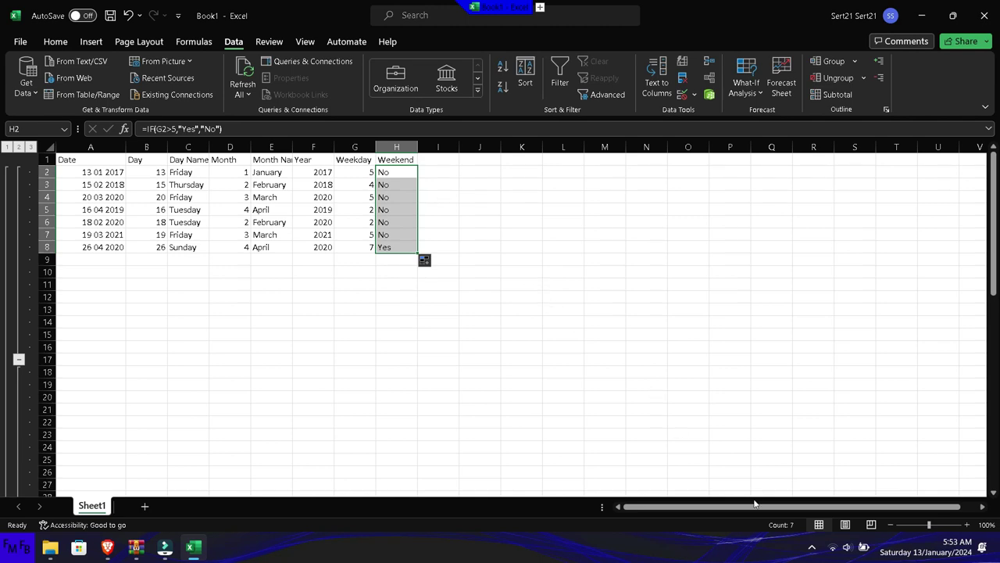
{"action": "left_click", "coordinate": [812, 547]}
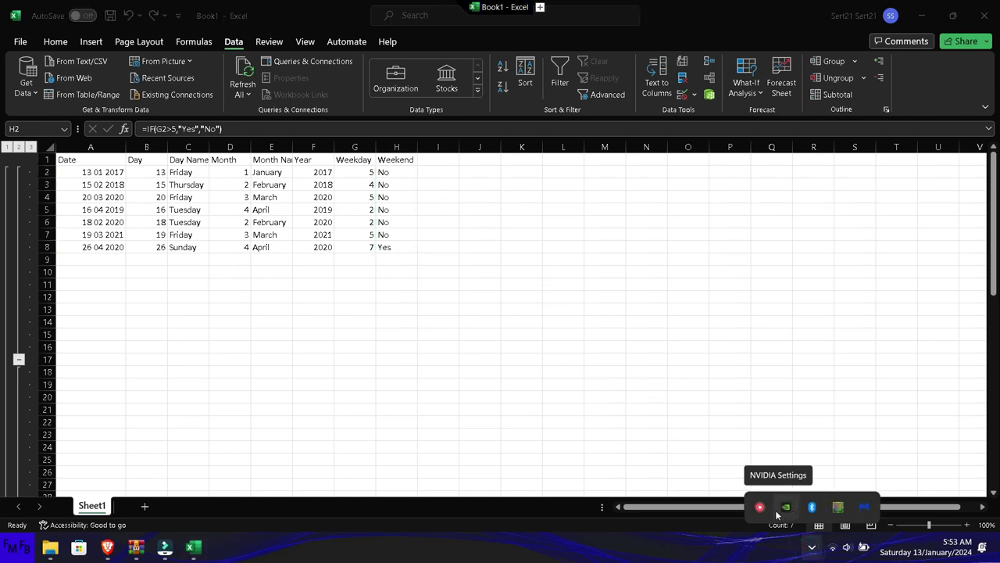